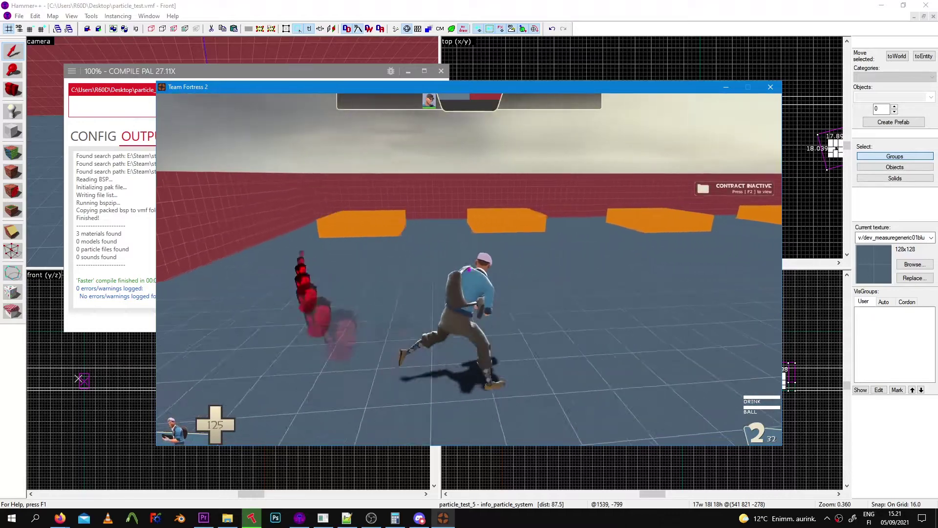
Step: Run and jump around the test map in third person to examine the custom particle trails following the character
key(w)
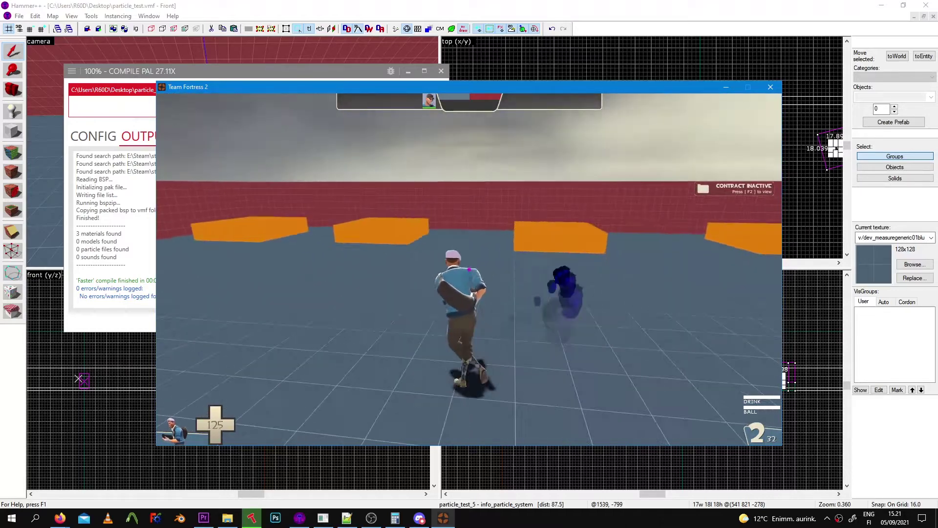
key(w)
key(space)
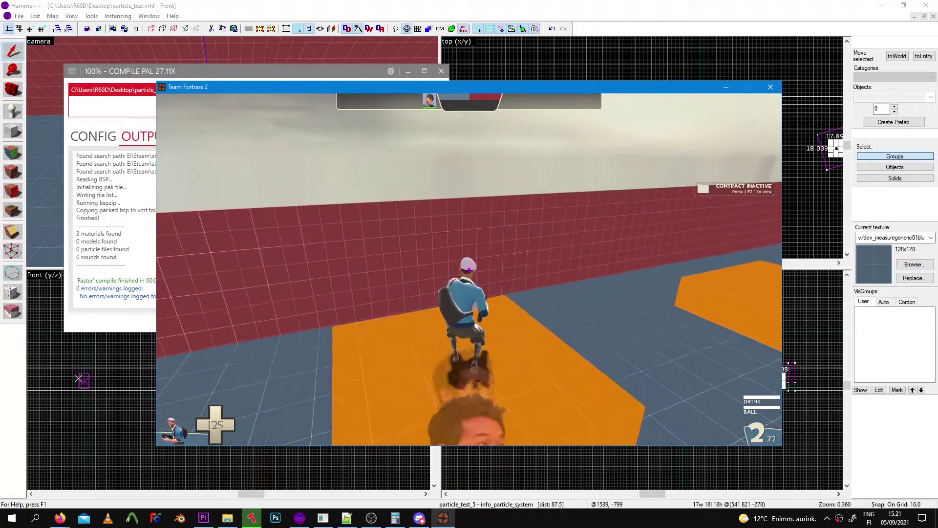
key(w)
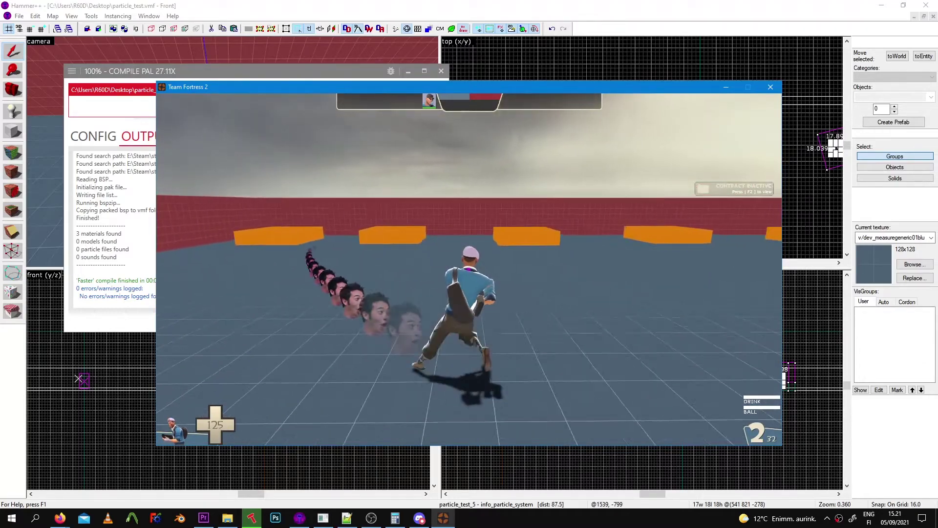
key(w)
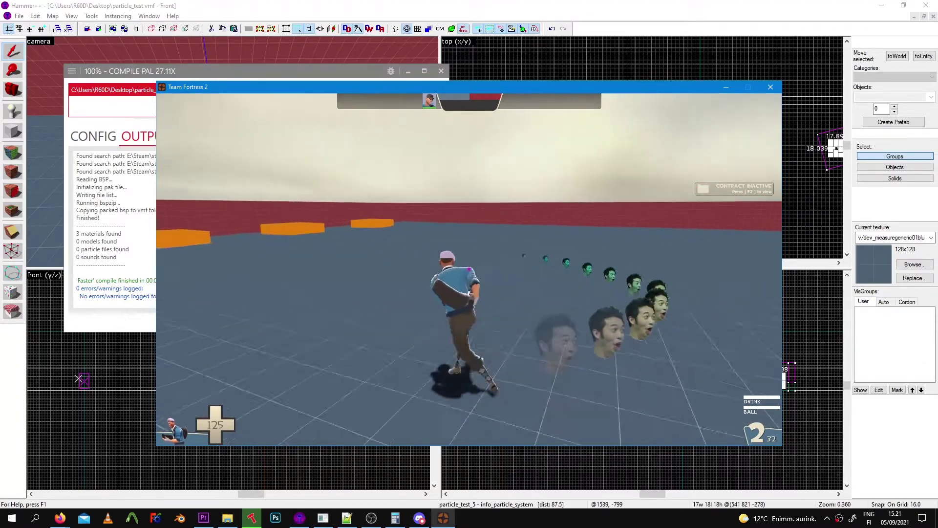
key(w)
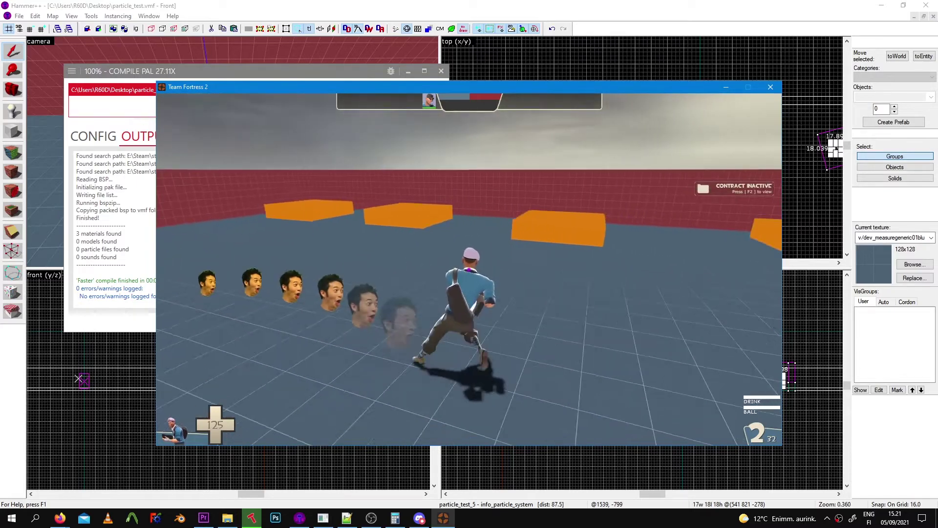
key(w)
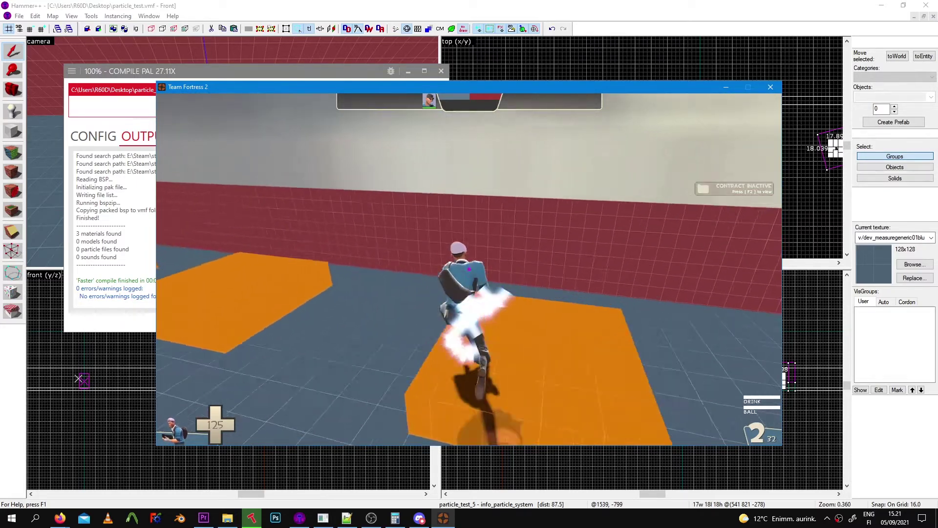
key(s)
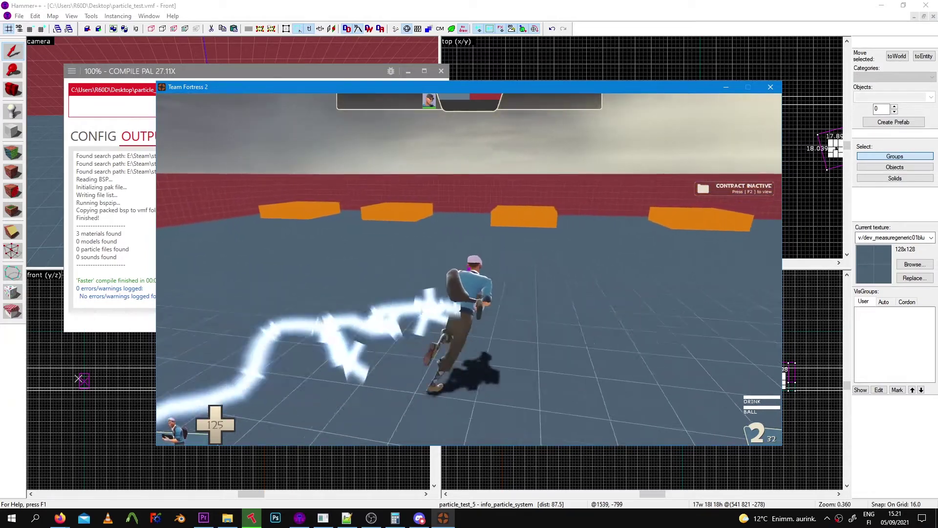
key(w)
key(space)
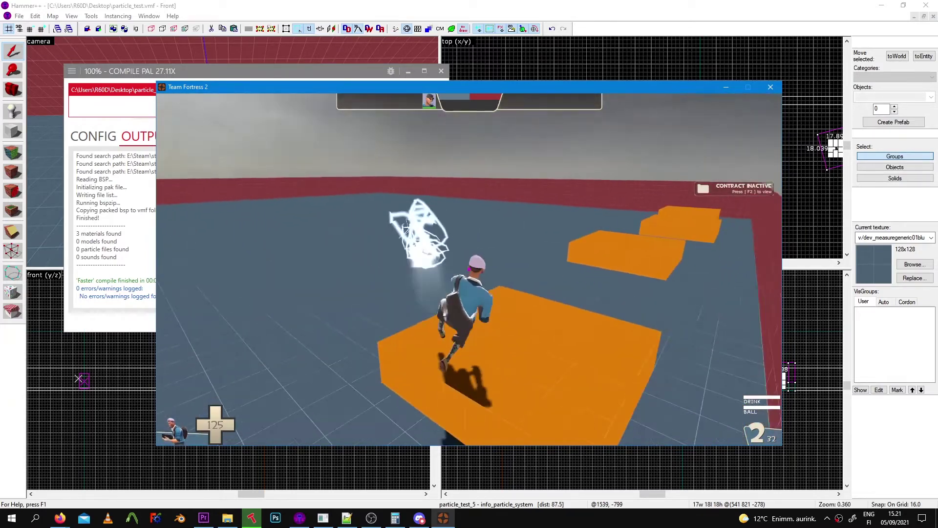
key(space)
key(w)
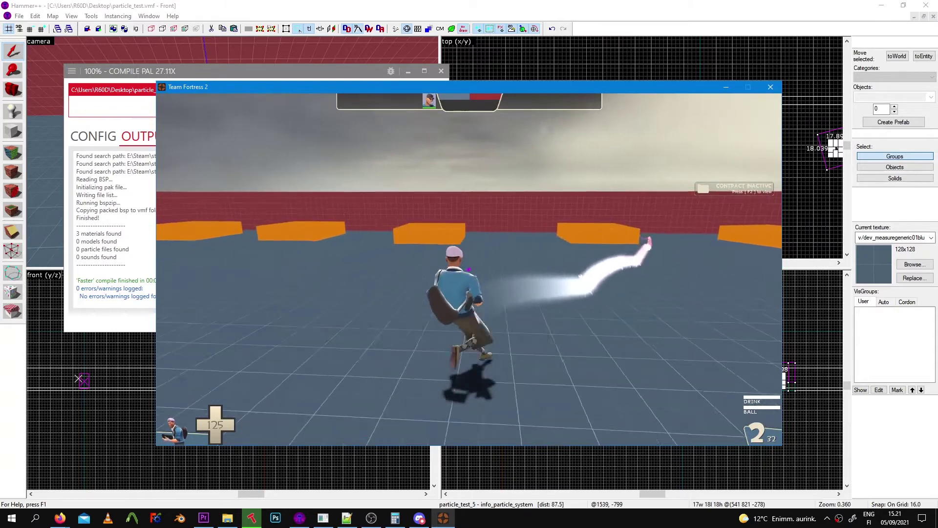
key(w)
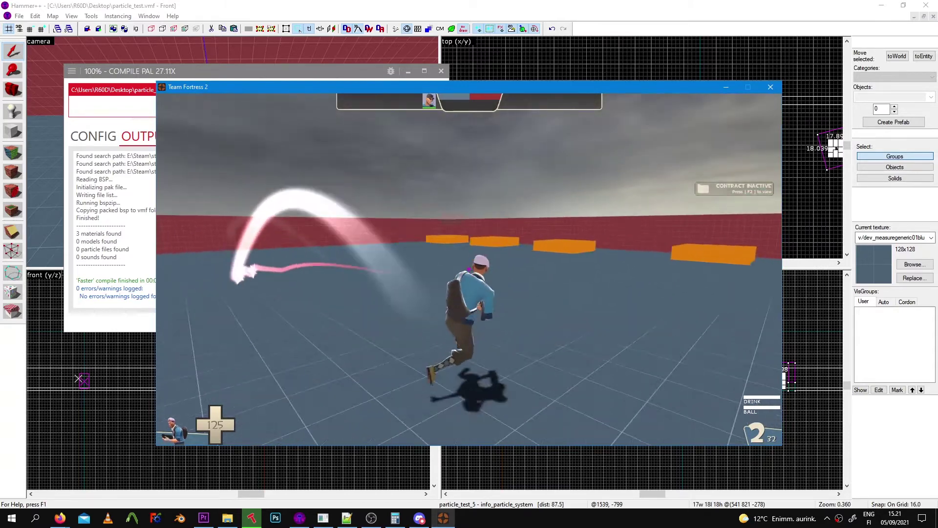
key(space)
key(w)
key(space)
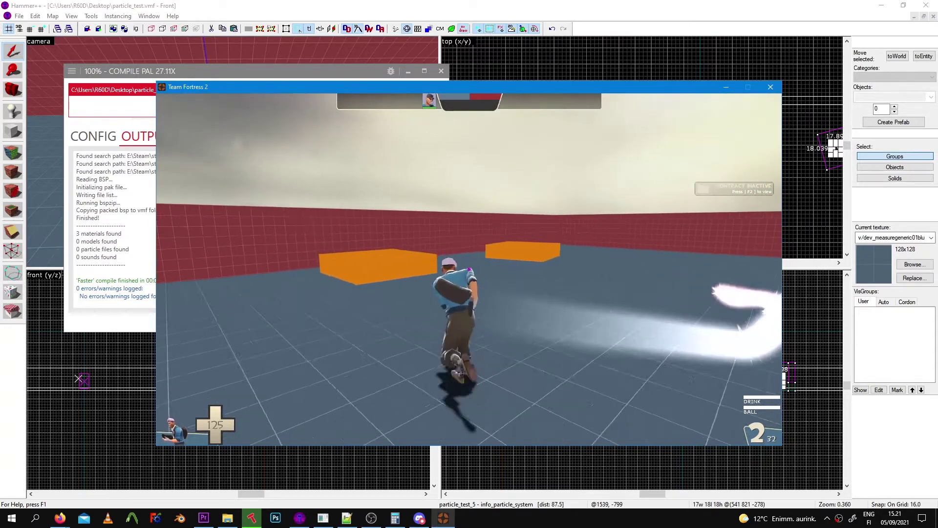
key(w)
key(space)
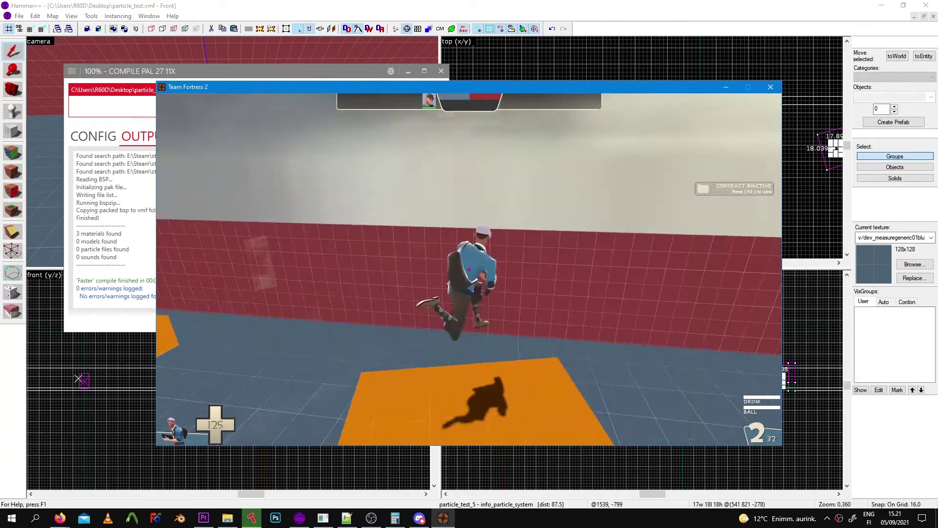
key(w)
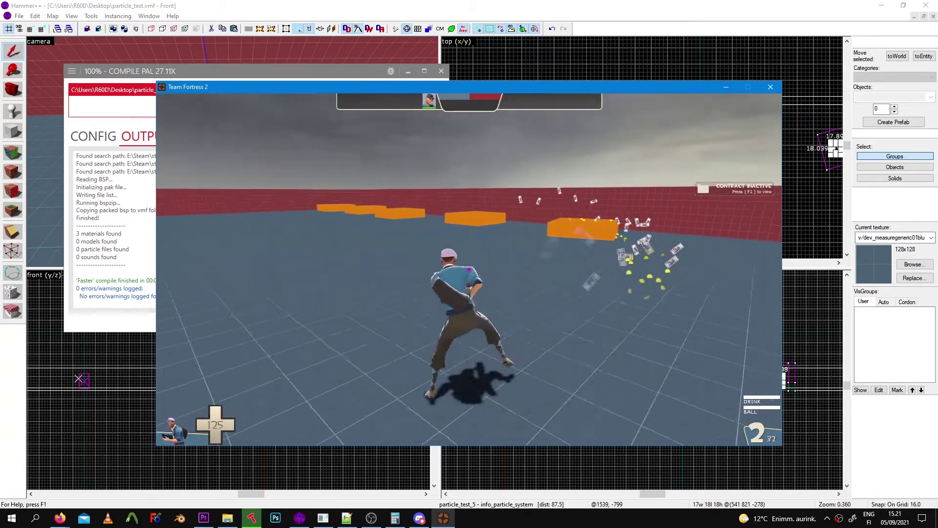
key(w)
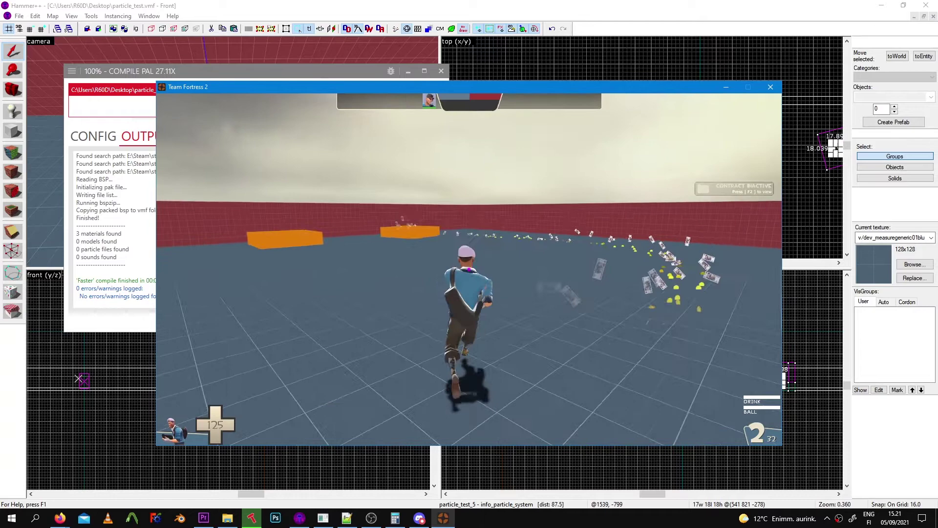
key(space)
key(w)
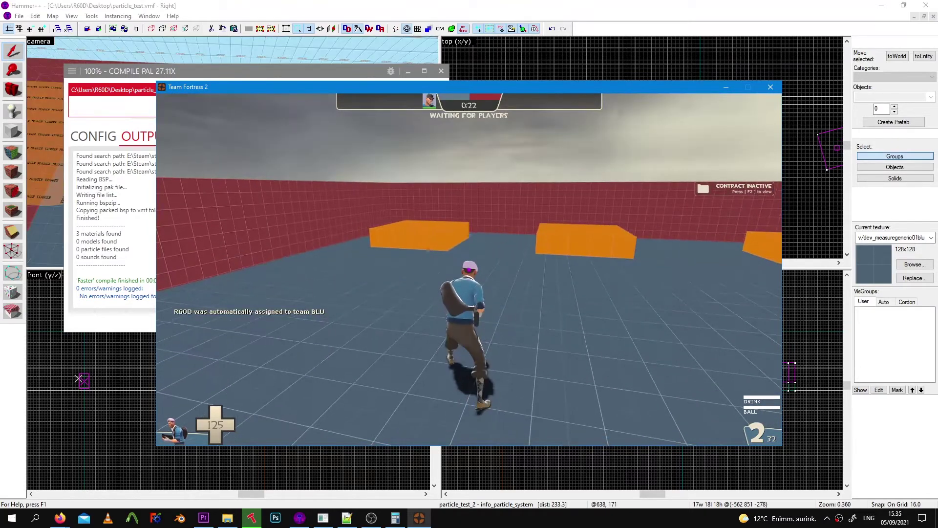
Step: Bring up the Particle Editor over the running map and switch it to Tool Mode
key(grave)
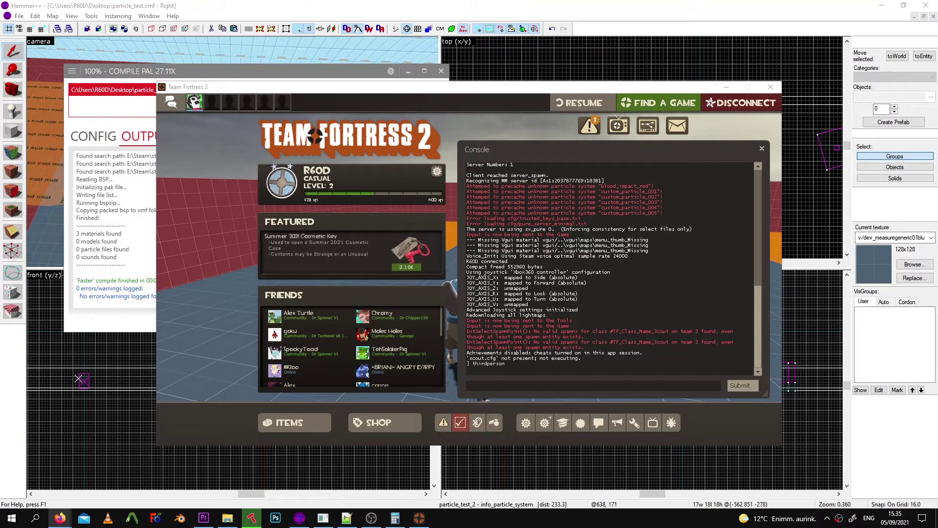
click(593, 386)
key(F10)
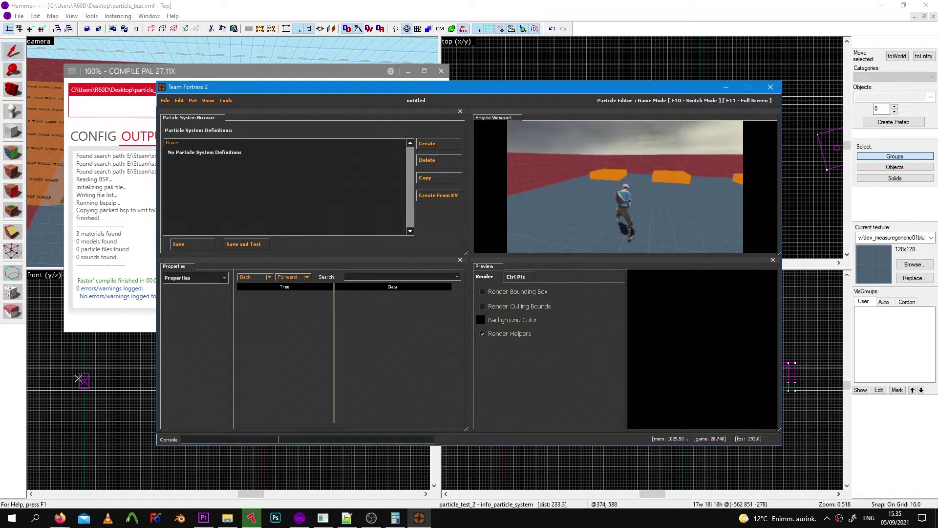
key(F10)
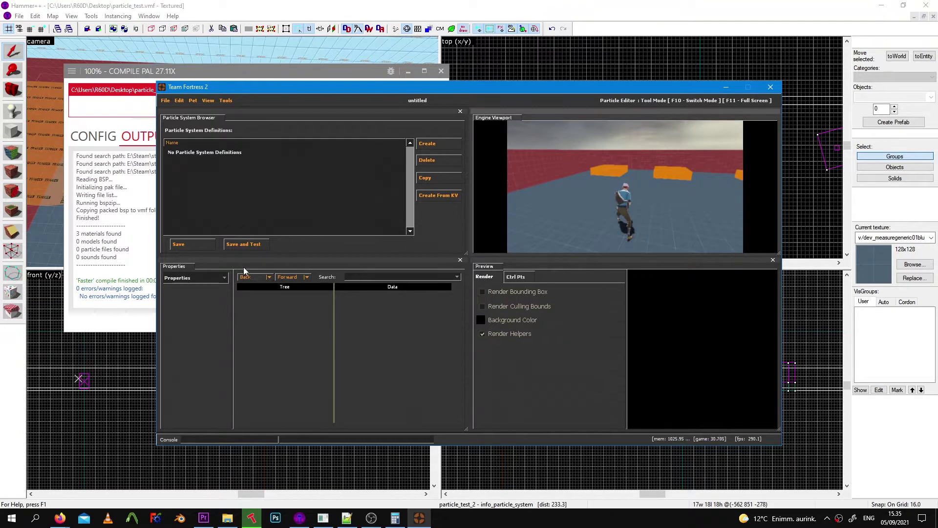
Step: Create a new particle system definition named custom_particle_001
click(457, 143)
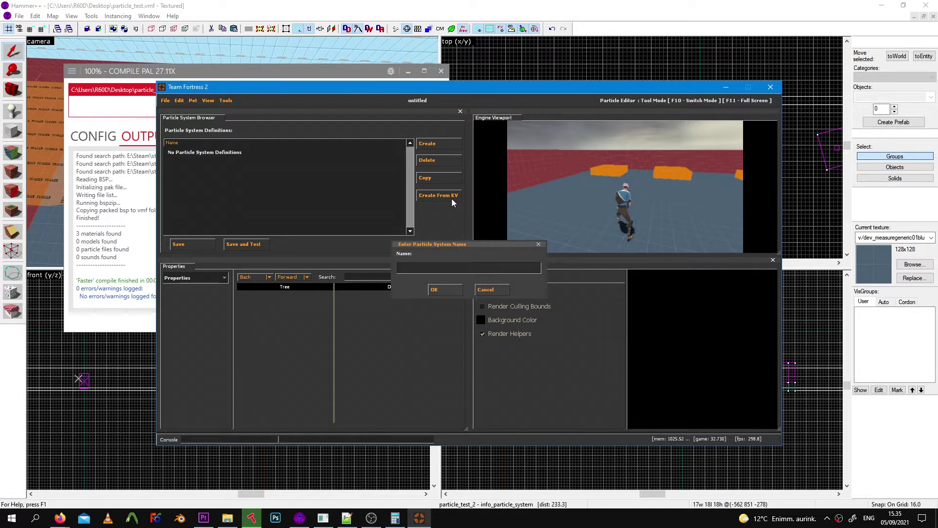
text(custom_particle_001)
key(Return)
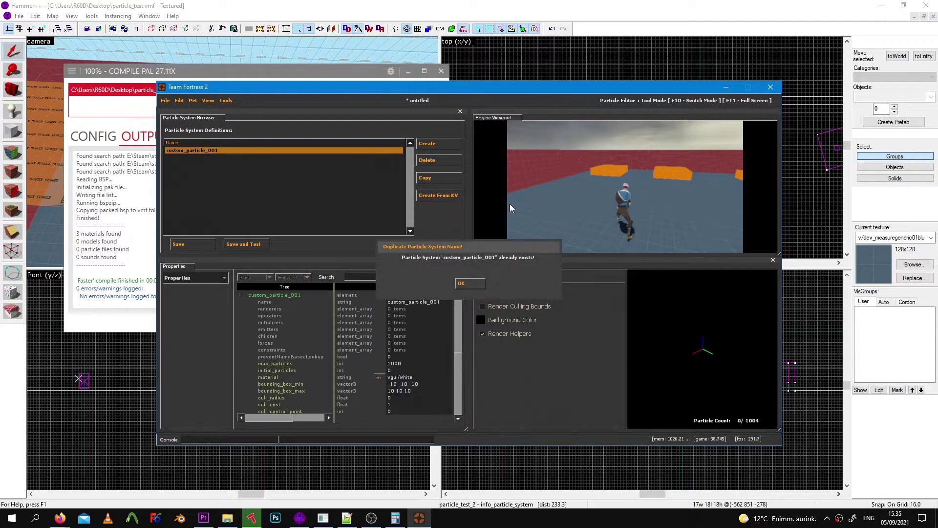
Step: Switch to the browser, read the article's section on the particle crash and the custom_particle naming scheme, and close the page
key(alt+Tab)
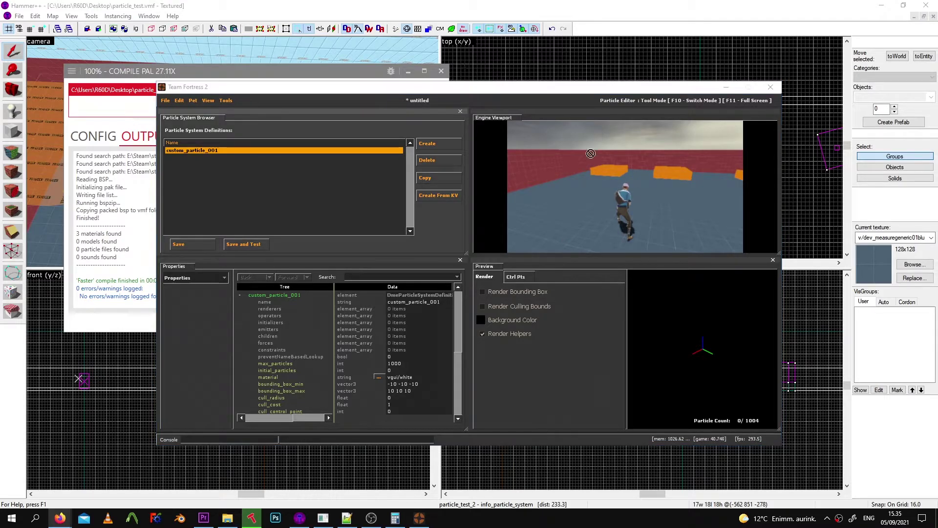
scroll(569, 223, up, 1)
scroll(569, 222, down, 3)
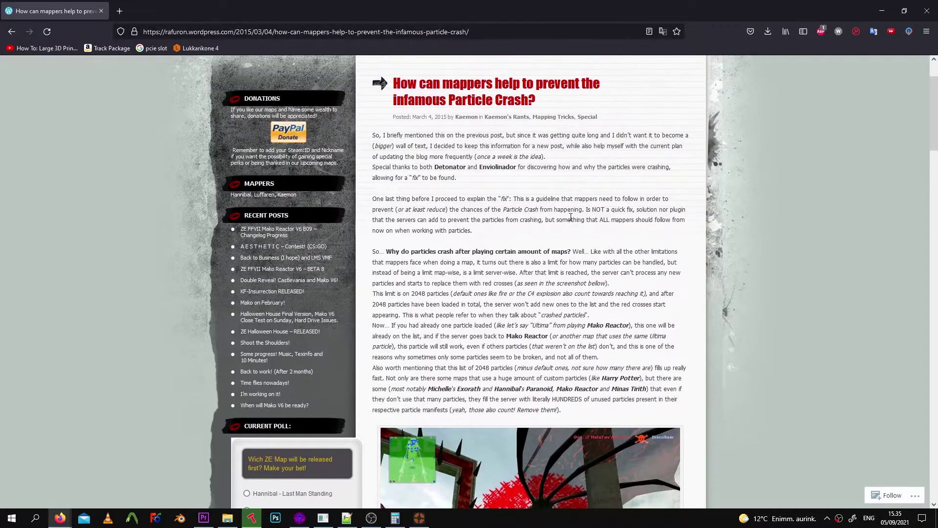
scroll(570, 223, down, 3)
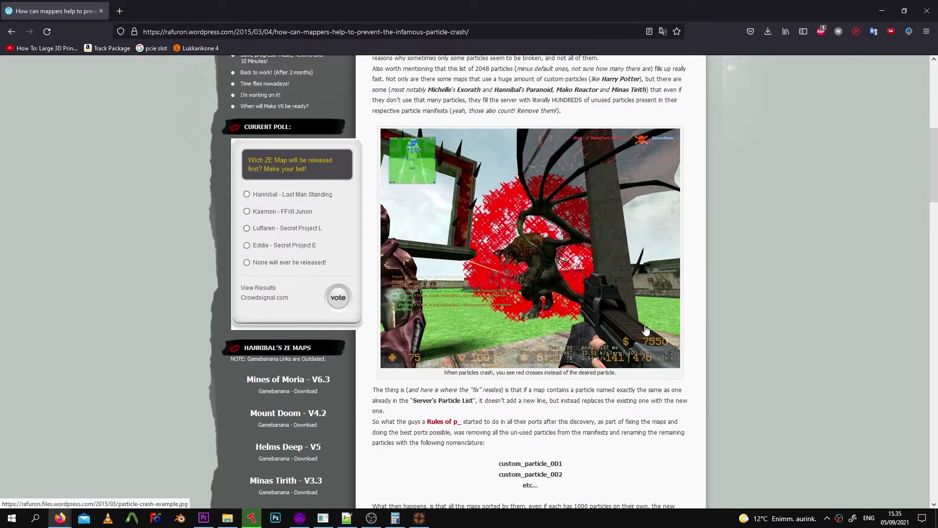
scroll(552, 276, down, 2)
scroll(544, 342, down, 2)
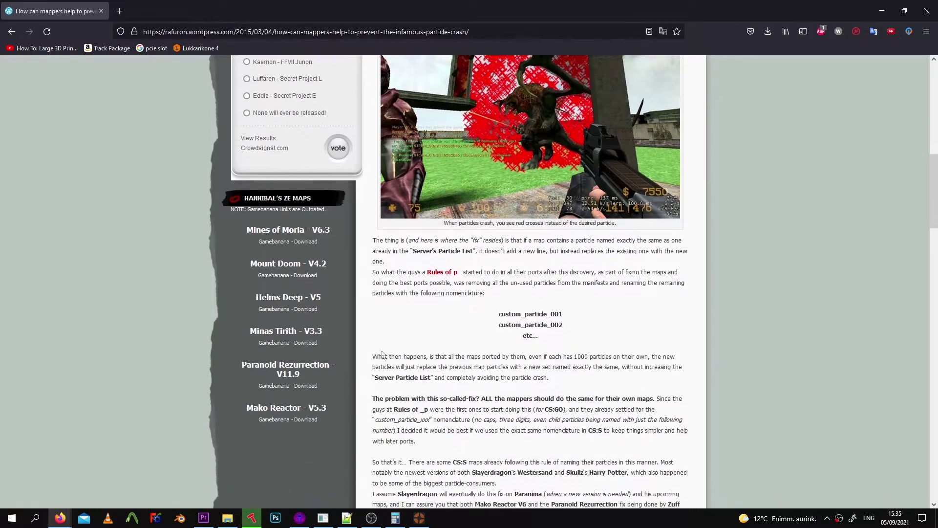
drag(373, 356, 562, 383)
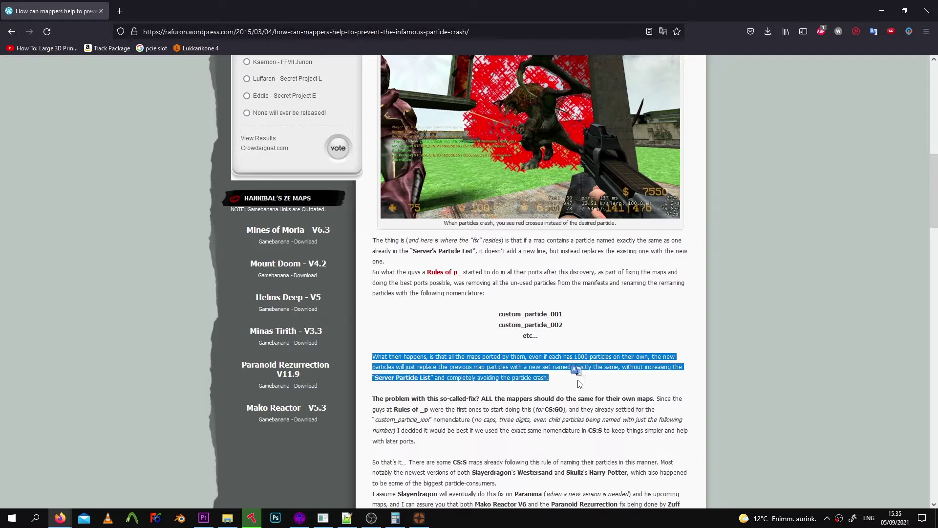
click(563, 393)
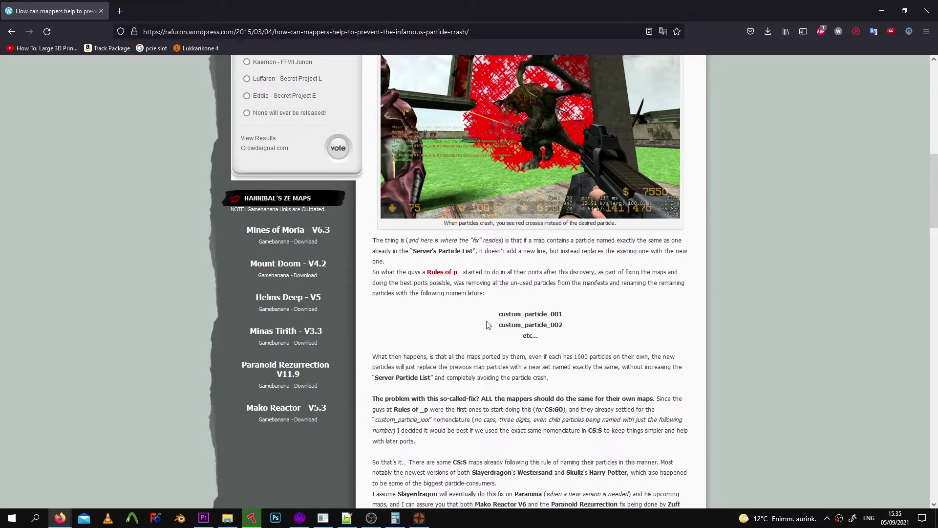
drag(488, 313, 576, 336)
click(575, 339)
click(928, 11)
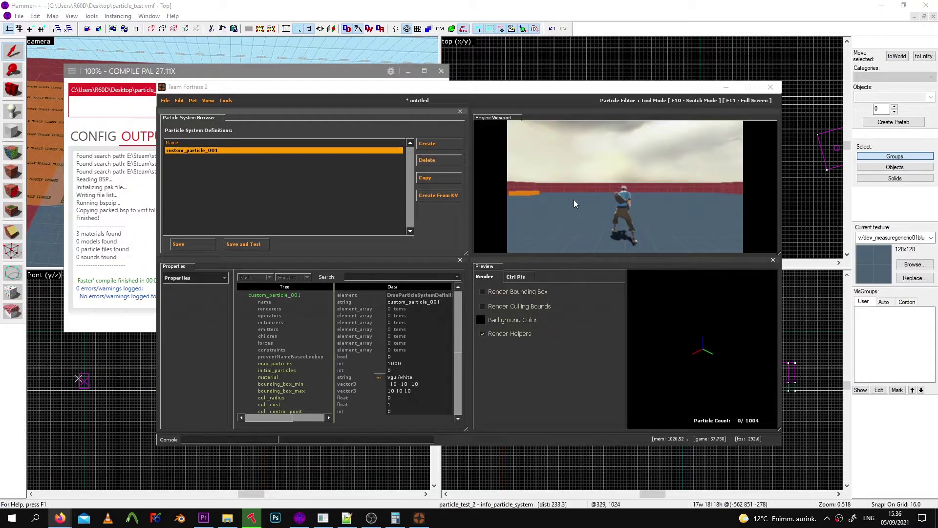
click(185, 277)
click(185, 292)
click(184, 278)
click(186, 286)
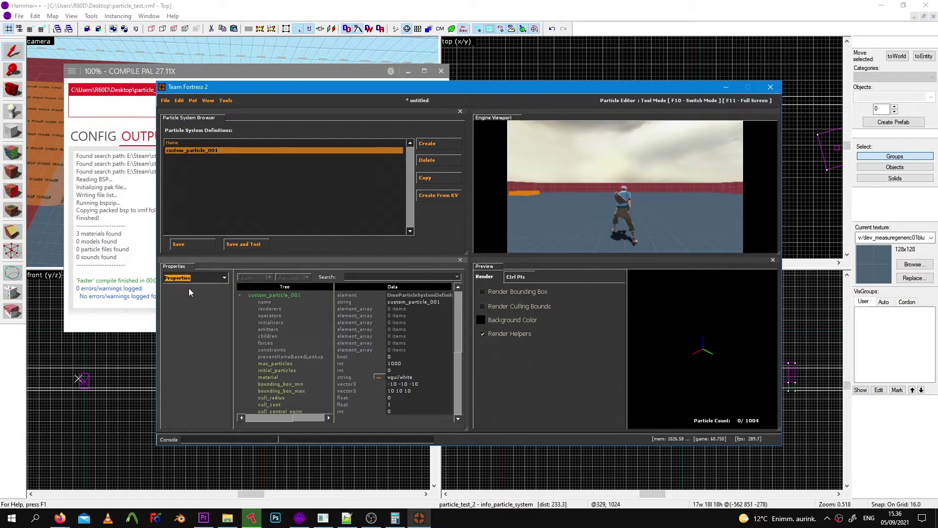
Step: Set the material of custom_particle_001 to the troll face sprite in sprites\store\trails, using the "troll" filter
click(378, 377)
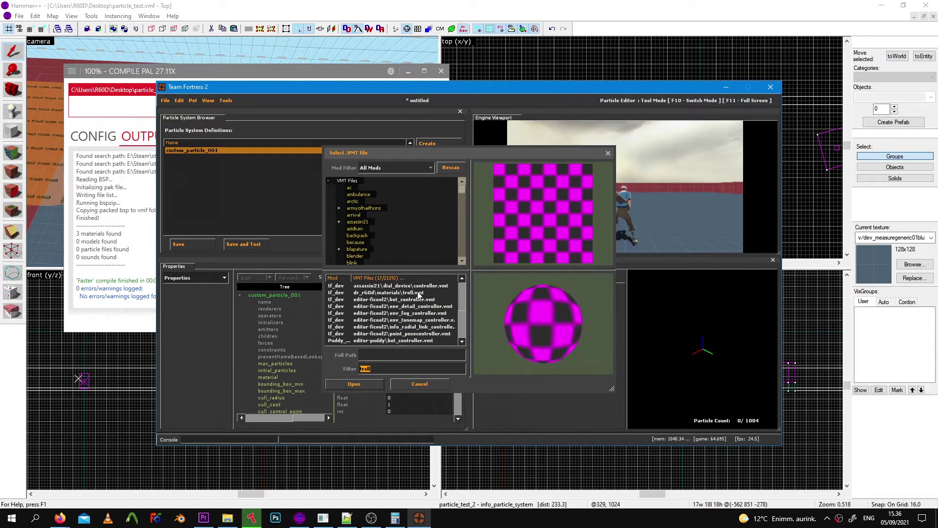
click(417, 292)
double_click(418, 293)
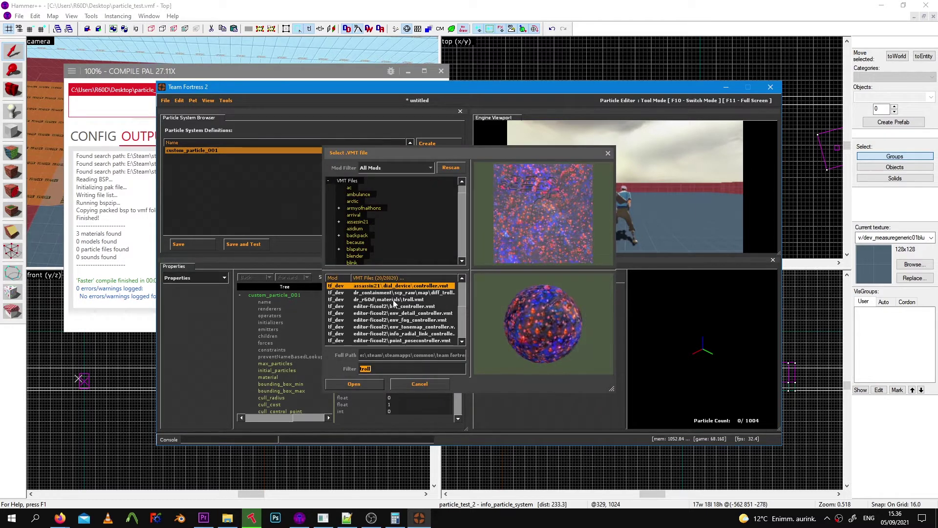
click(400, 307)
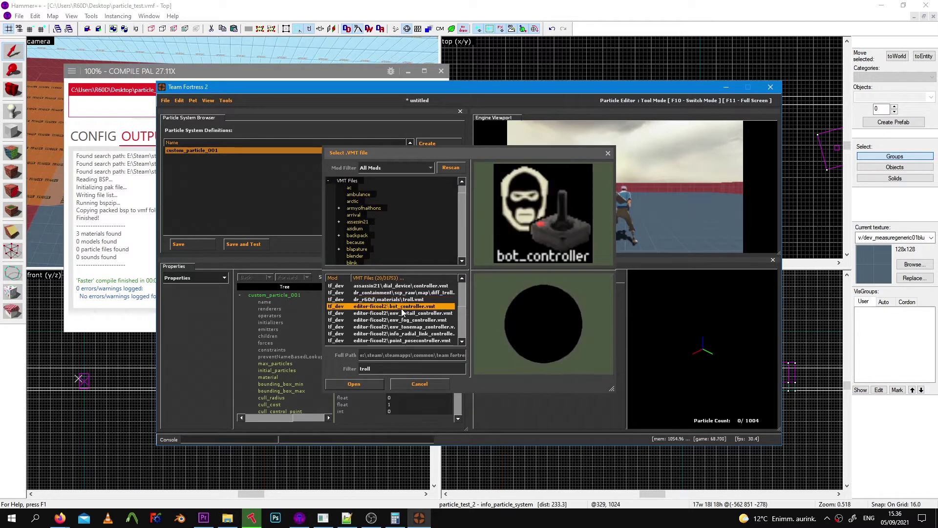
scroll(401, 313, down, 3)
click(401, 332)
double_click(401, 340)
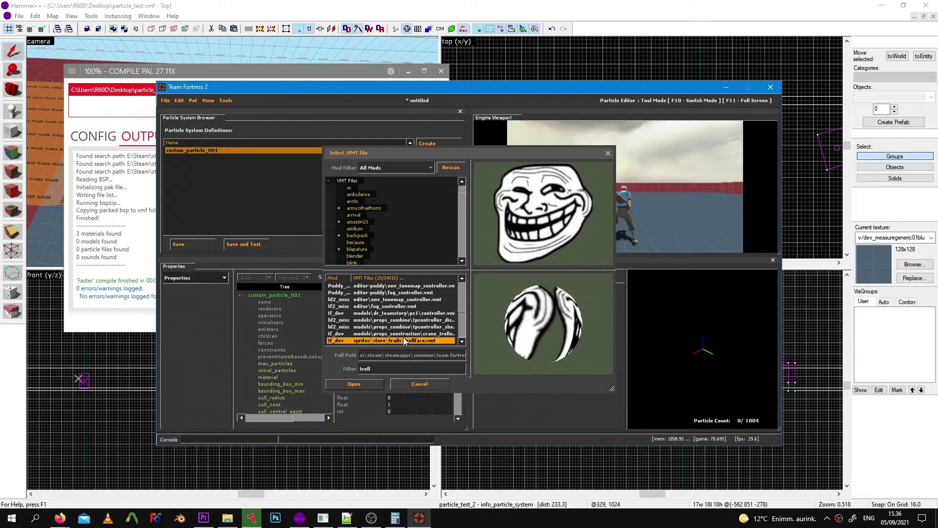
Step: Add the render_animated_sprites function to the renderers of custom_particle_001
click(195, 278)
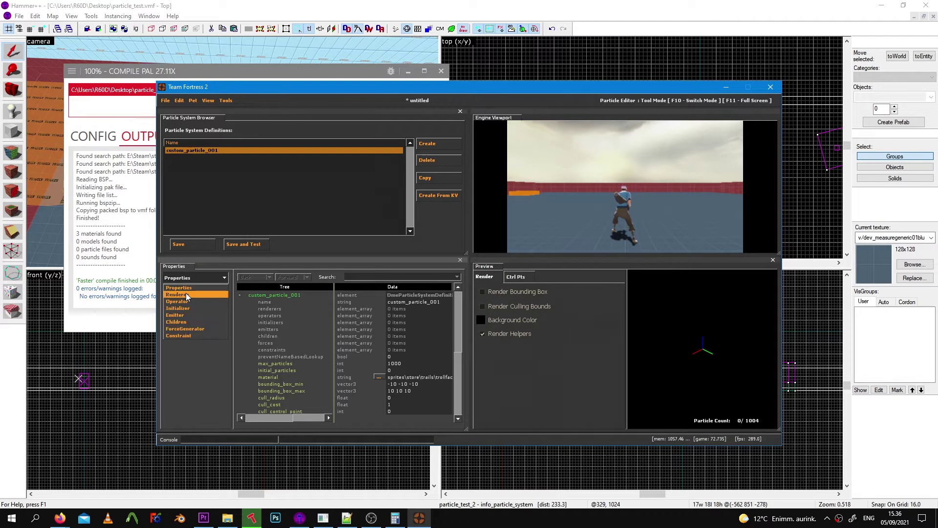
click(188, 292)
double_click(200, 314)
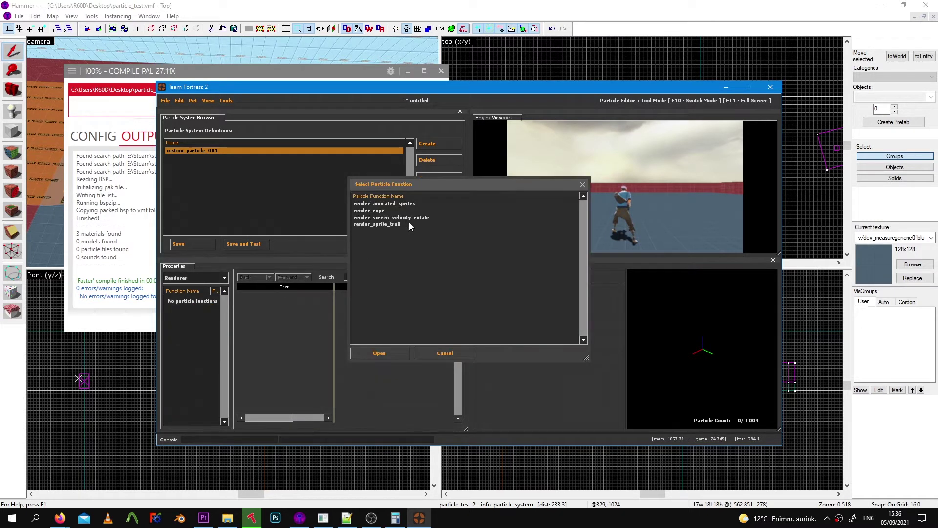
double_click(419, 206)
Step: Add the Position Within Sphere Random function to the initializers of custom_particle_001
click(195, 278)
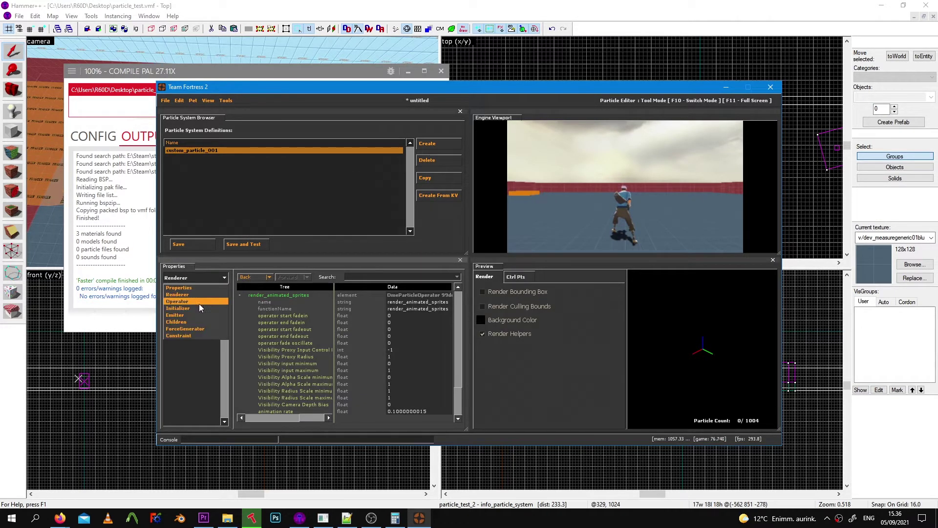
click(198, 307)
double_click(195, 318)
scroll(408, 302, down, 1)
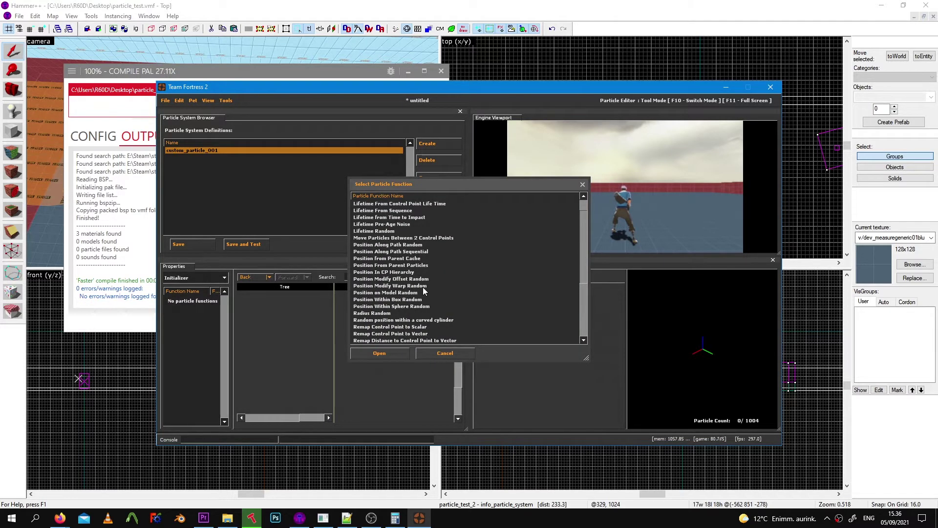
scroll(424, 291, up, 1)
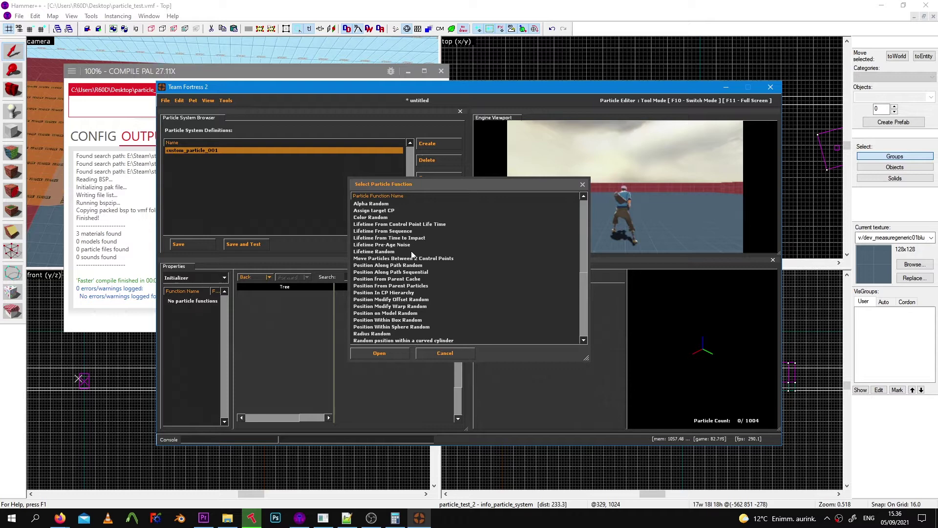
scroll(418, 306, down, 1)
double_click(411, 306)
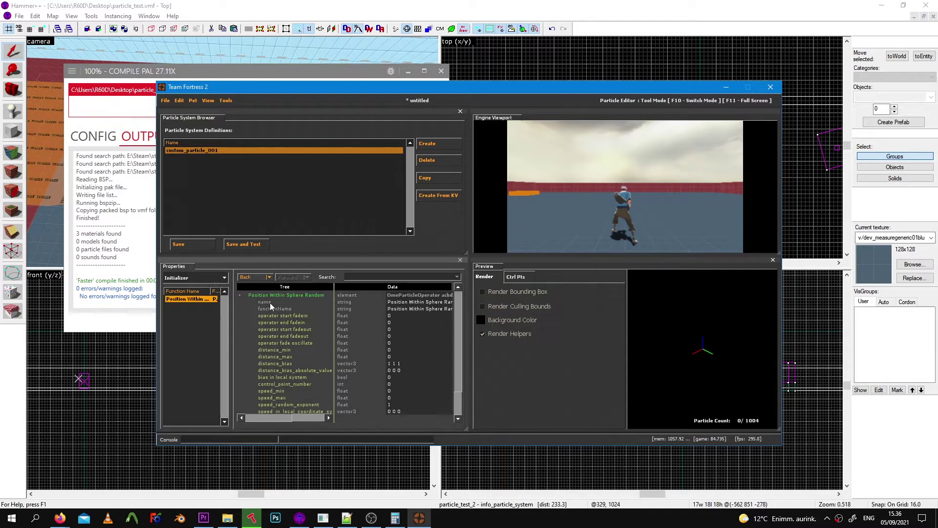
Step: Add the Alpha Fade and Decay function to the operators of custom_particle_001
click(195, 277)
click(193, 309)
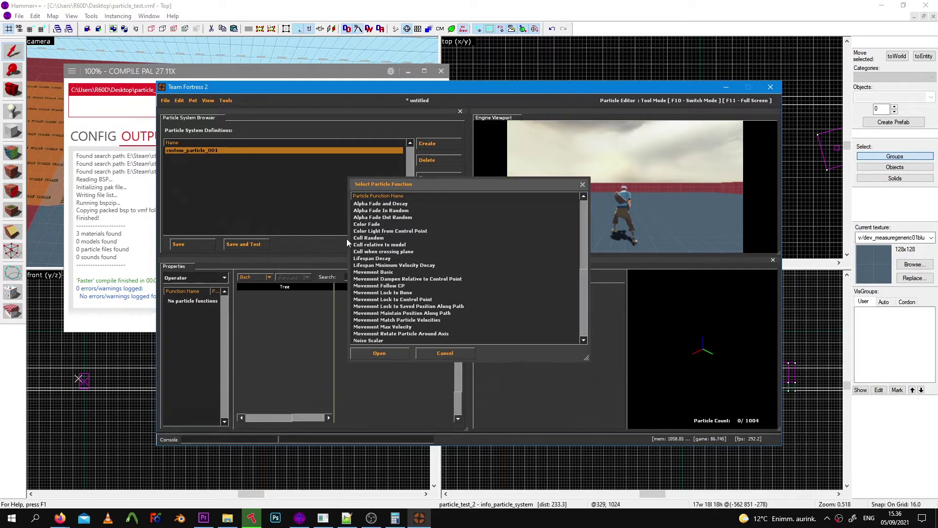
double_click(401, 203)
Step: Add the emit_continuously function to the emitters of custom_particle_001
click(195, 278)
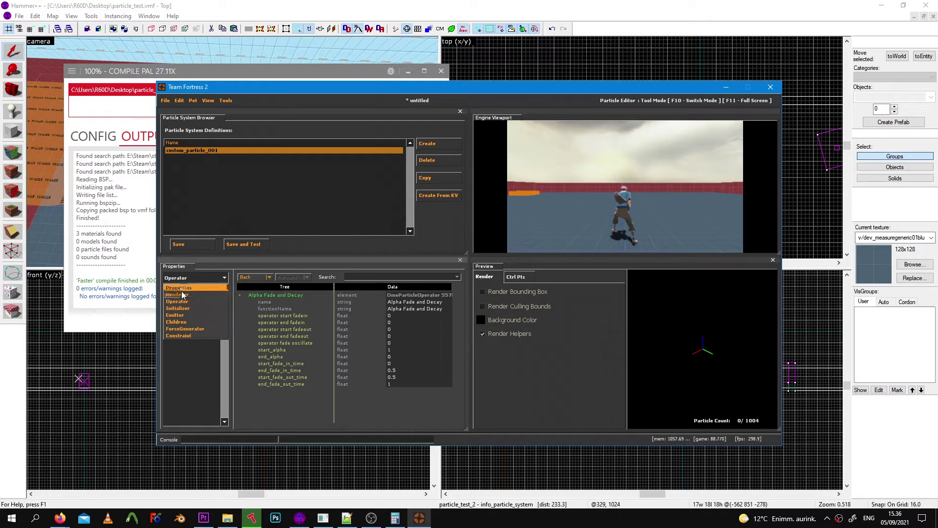
click(186, 315)
right_click(185, 315)
click(193, 320)
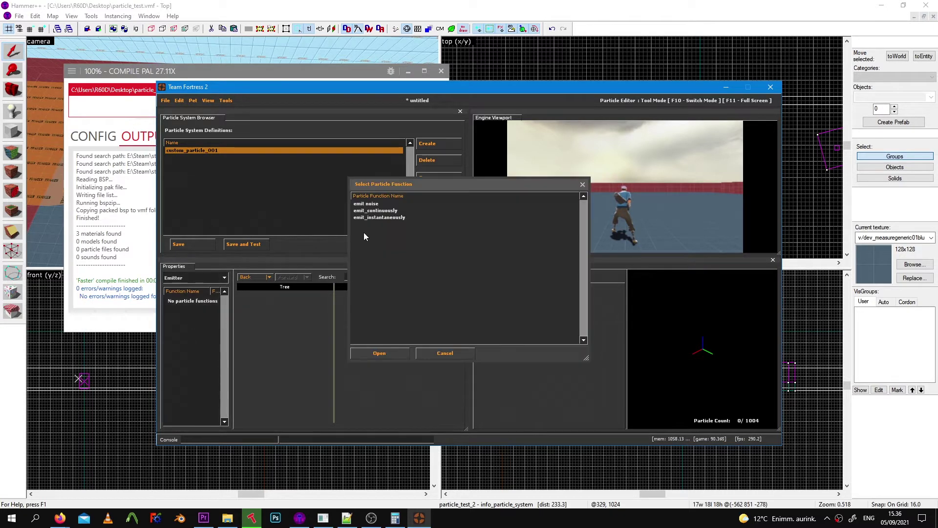
double_click(379, 211)
Step: Review the ForceGenerator and Constraint categories and the list of available constraint functions without adding any
click(206, 281)
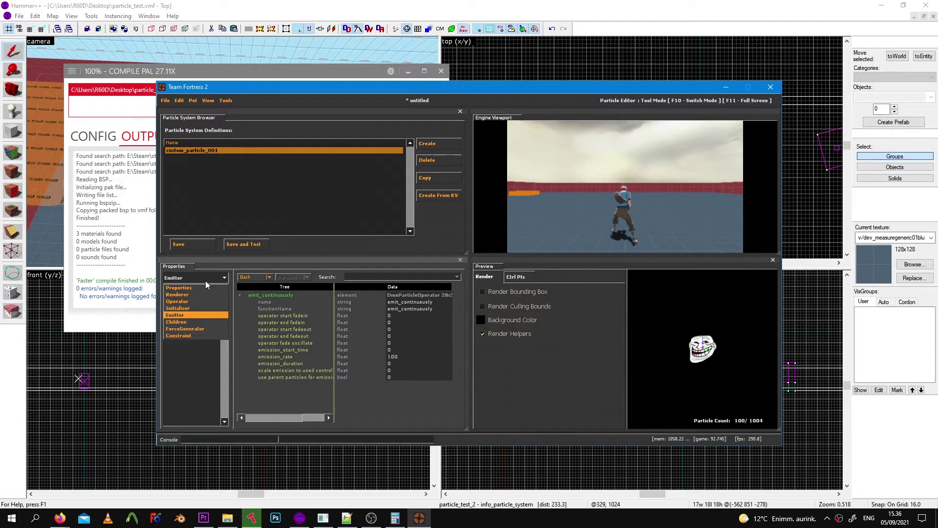
click(200, 328)
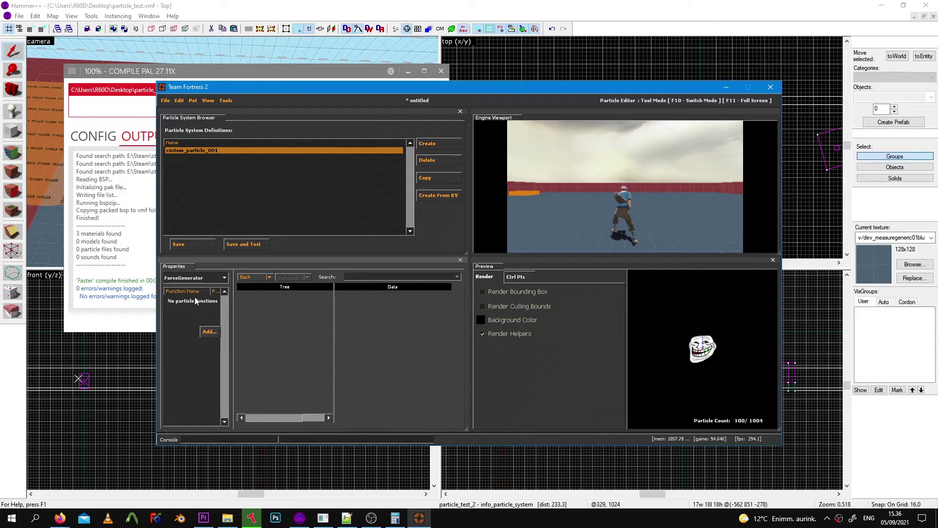
click(205, 278)
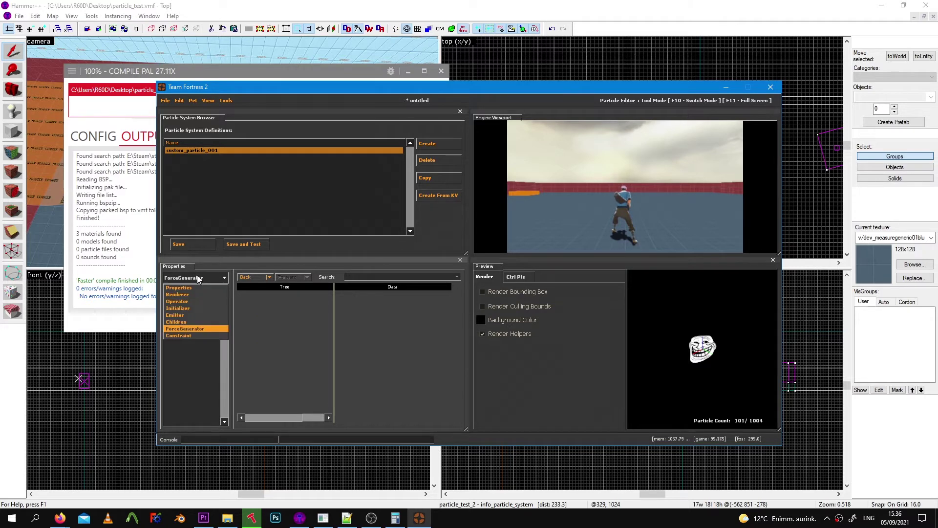
click(194, 336)
right_click(195, 335)
click(206, 334)
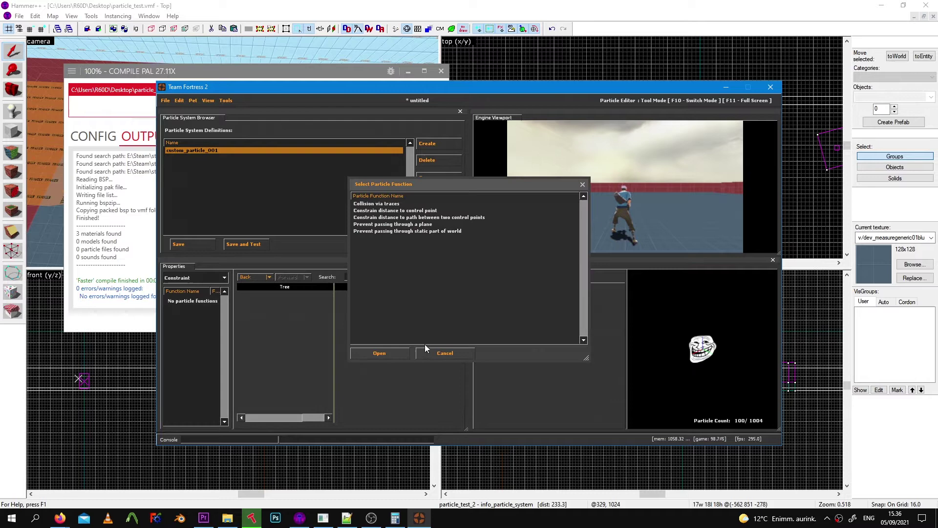
click(436, 355)
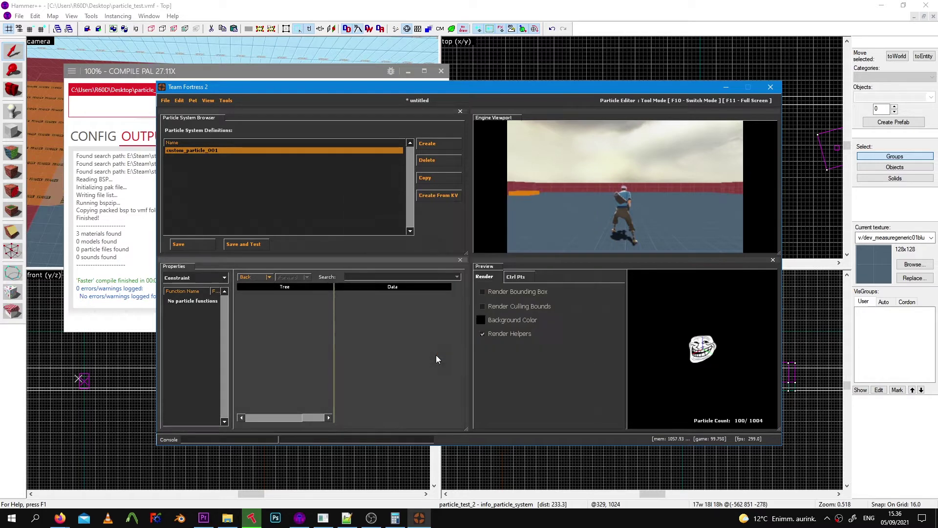
Step: Save the particle configuration file as tutorial_particle in the tf\particles folder
click(254, 246)
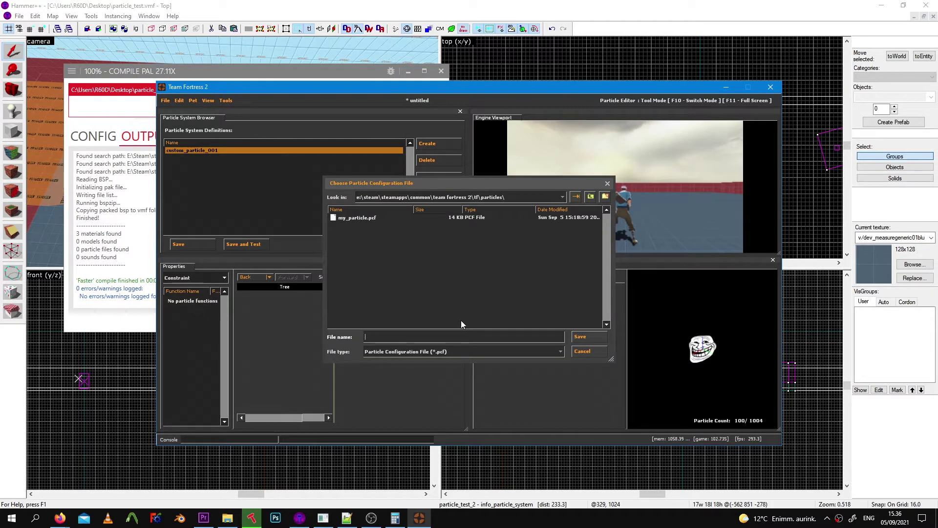
text(tutorial_particle)
key(Return)
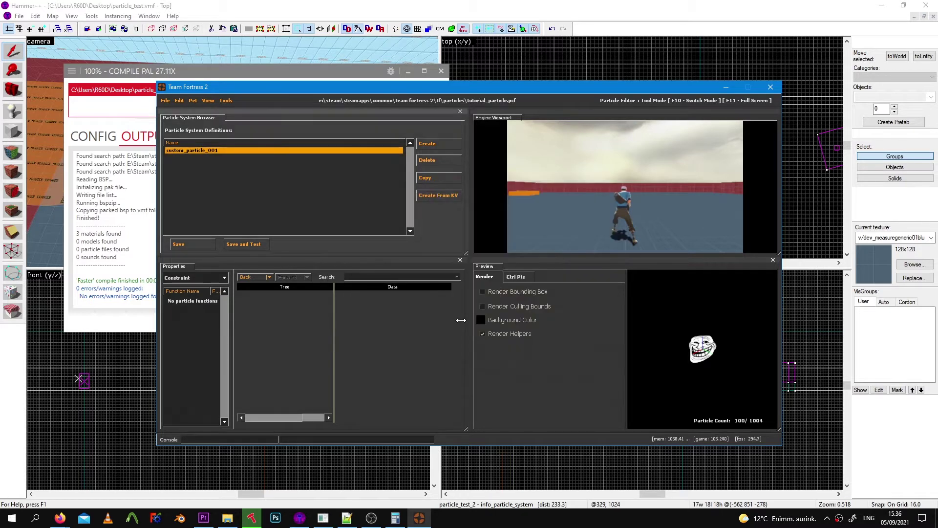
Step: Save and test the particle system in-game, running the character over an orange platform and around the map to check the trail
click(259, 243)
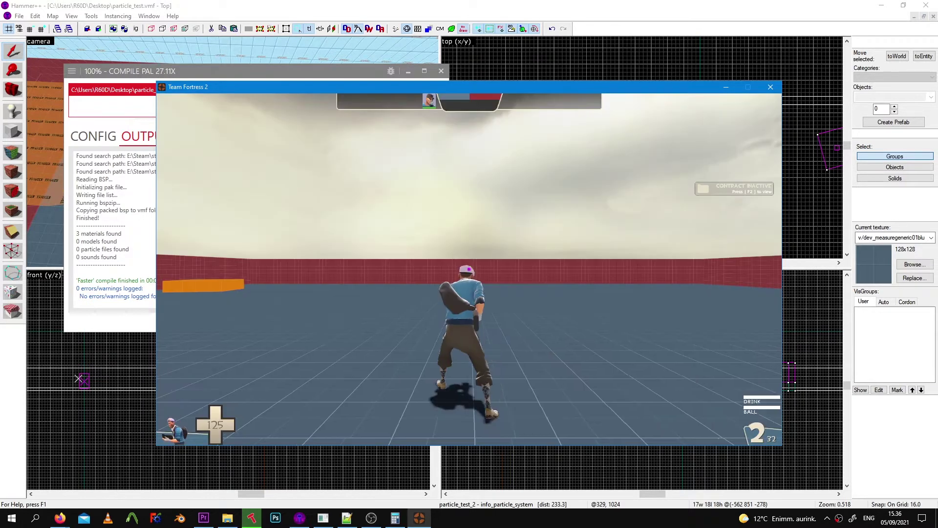
key(w)
key(space)
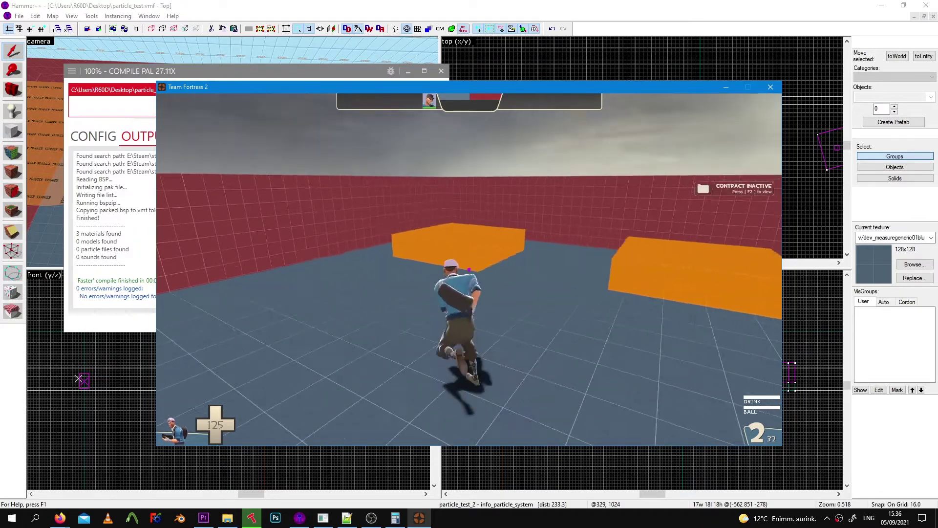
key(w)
key(space)
key(space)
key(s)
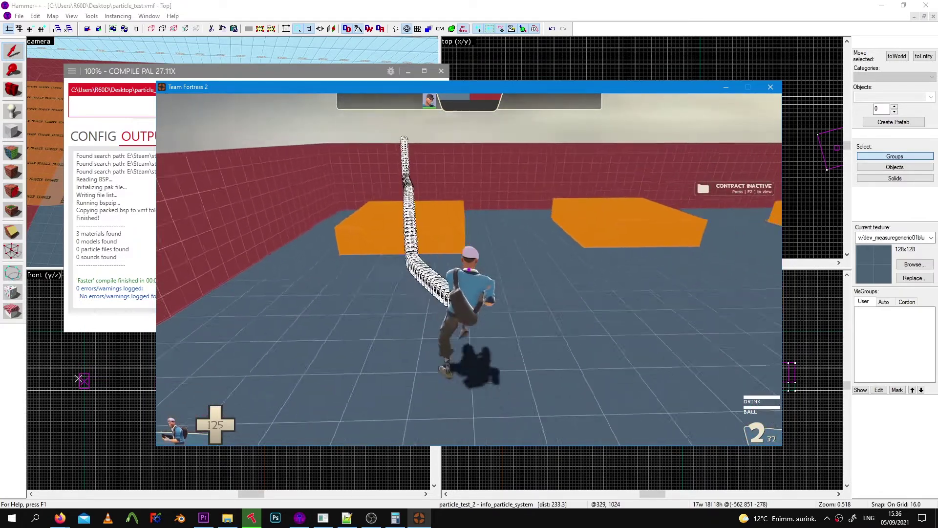
key(d)
key(w)
key(a)
key(s)
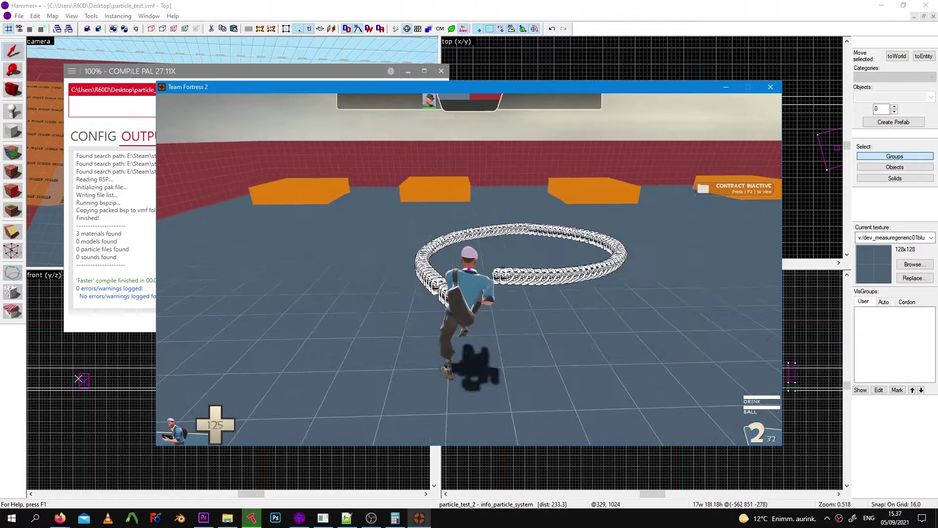
key(w)
key(Escape)
Step: Switch to Hammer++ and examine the class info of the particle_test_1 info_particle_system, including its particle system name
click(331, 4)
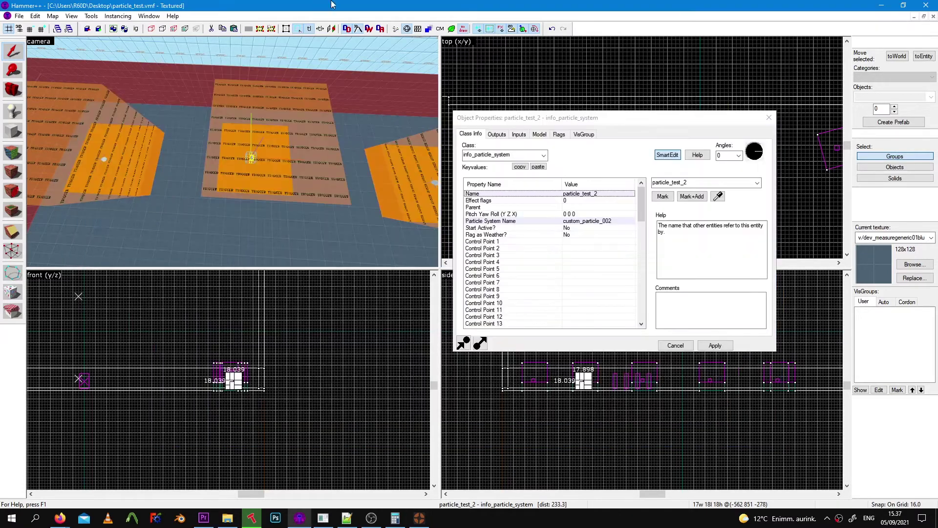
key(a)
click(234, 165)
key(w)
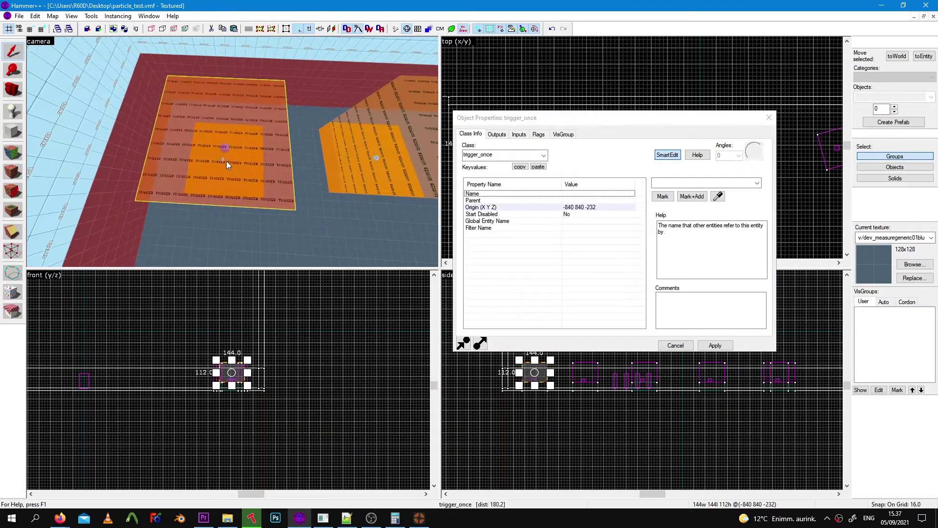
key(w)
click(202, 178)
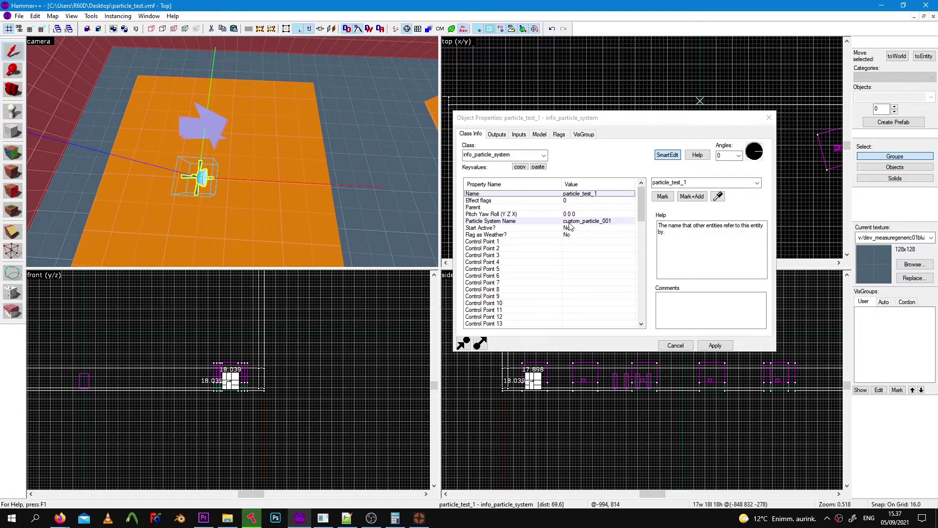
Step: Examine the SetParent, Start and SetParentAttachment outputs of the trigger_once around particle_test_1
key(s)
click(257, 166)
click(497, 134)
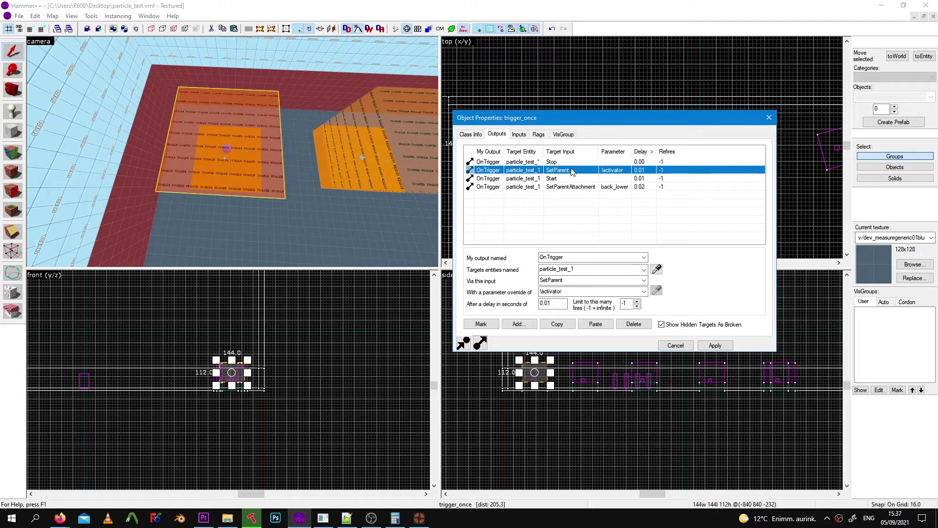
click(589, 179)
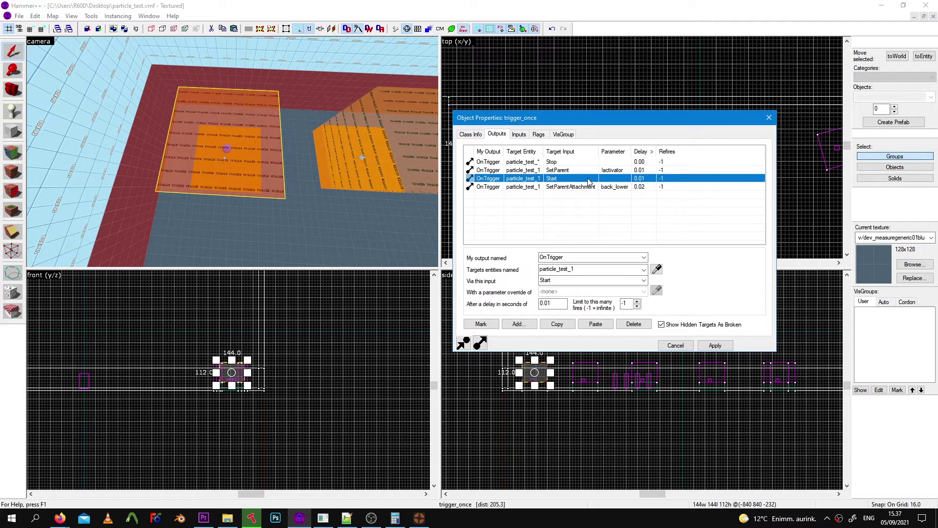
click(592, 189)
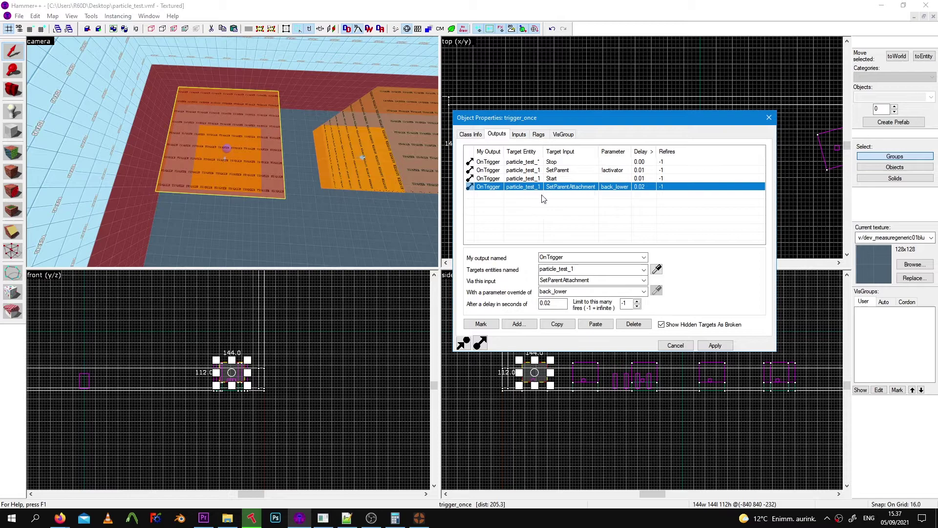
Step: Examine the outputs of the neighbouring trigger_once brushes and the class info of the particle_test_2 info_particle_system
click(251, 165)
key(d)
key(w)
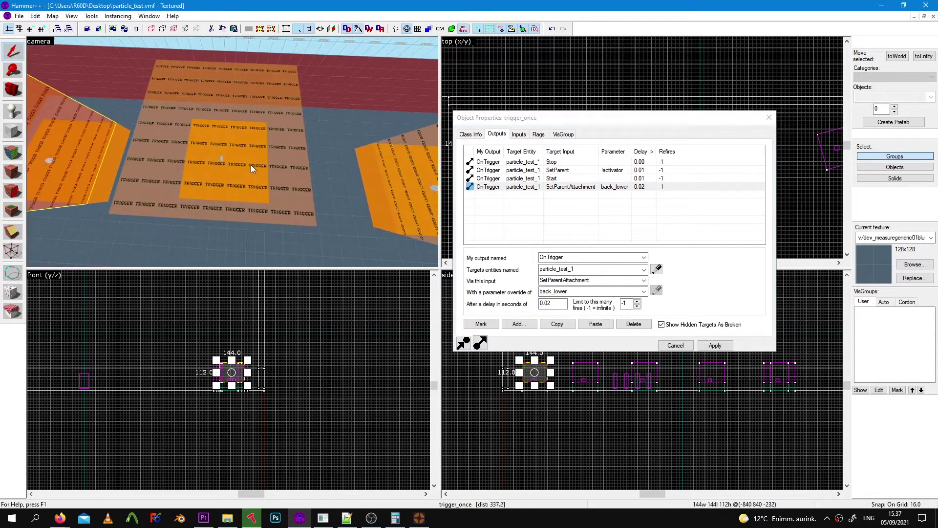
click(248, 165)
key(s)
click(317, 166)
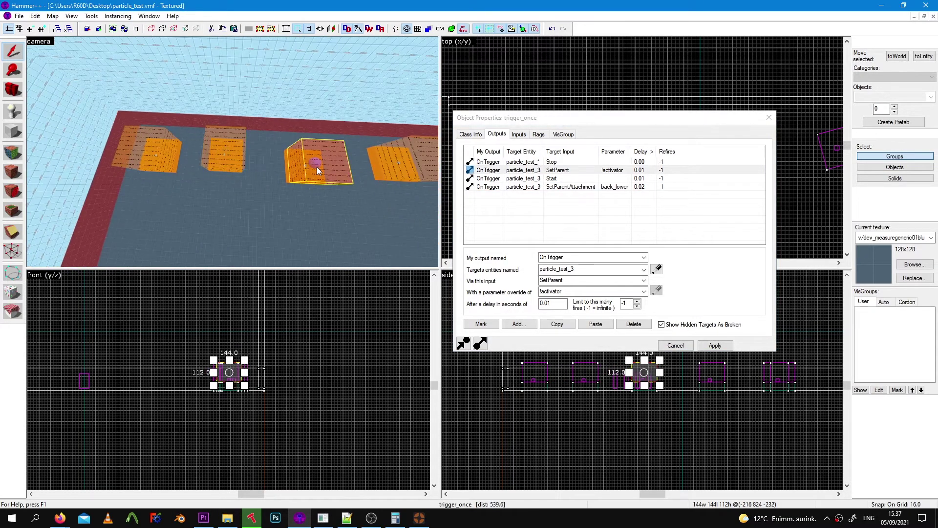
key(w)
click(204, 165)
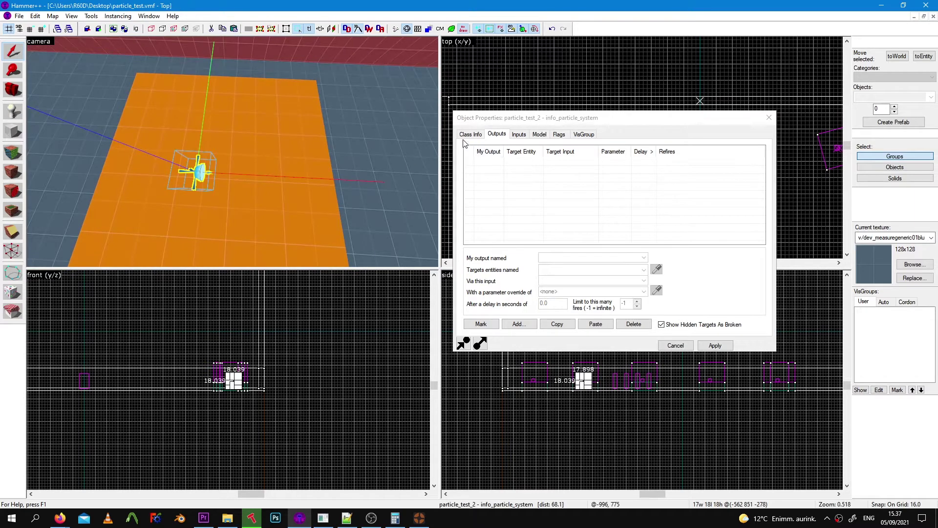
key(s)
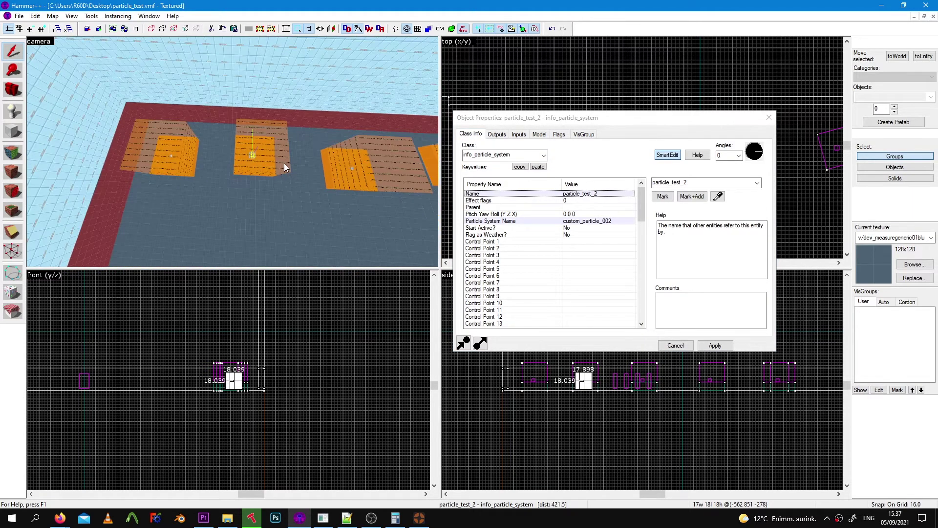
Step: Switch back to the Team Fortress 2 Particle Editor and create a new particle system definition named custom_particle_002
click(420, 518)
key(F10)
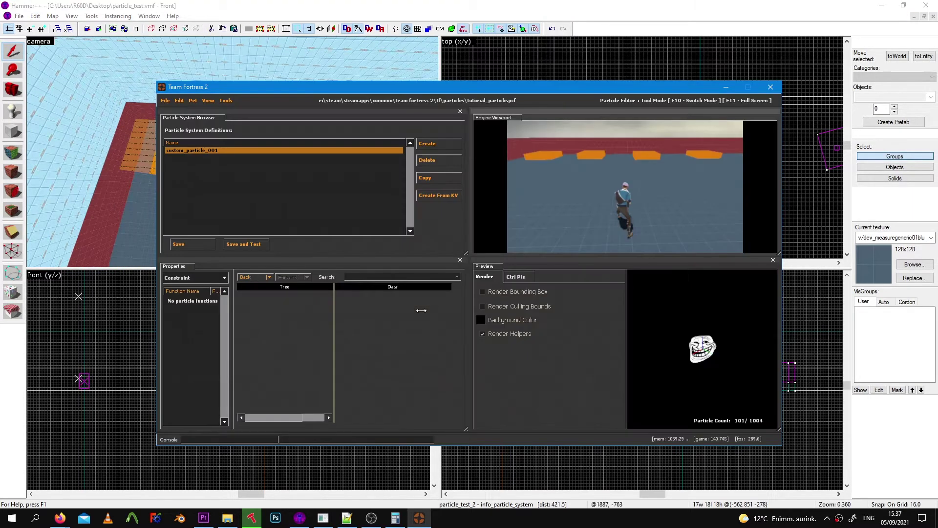
click(427, 143)
text(c)
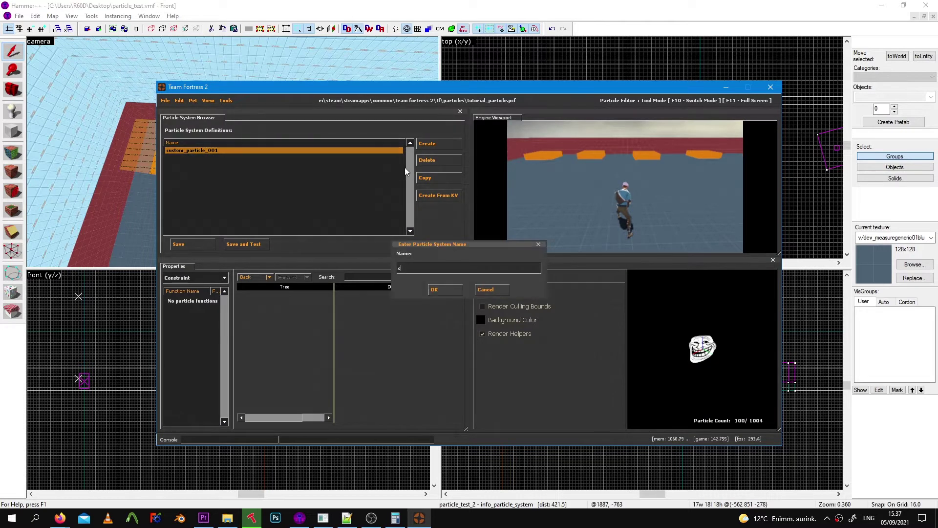
text(ustom_particle_002)
key(Return)
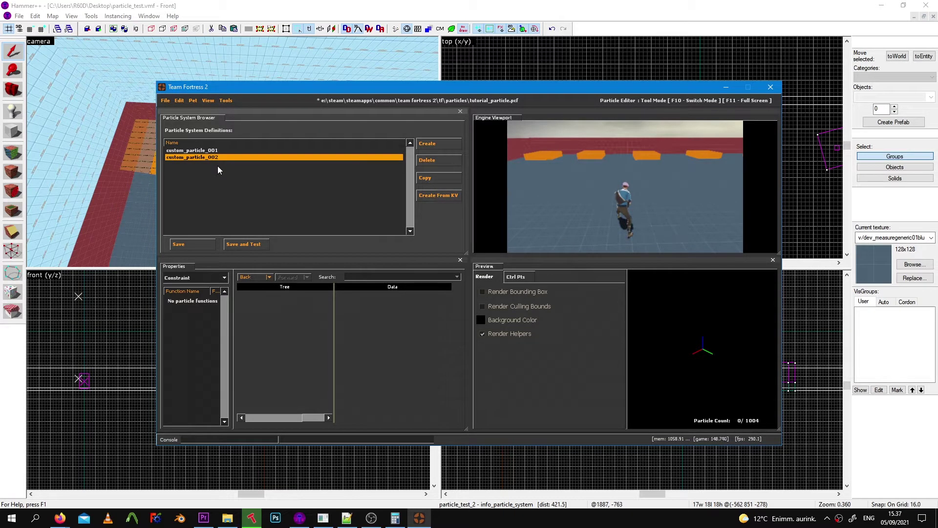
Step: Set the material of custom_particle_002 to sprites\store\trails\trollface.vmt
click(186, 277)
click(187, 291)
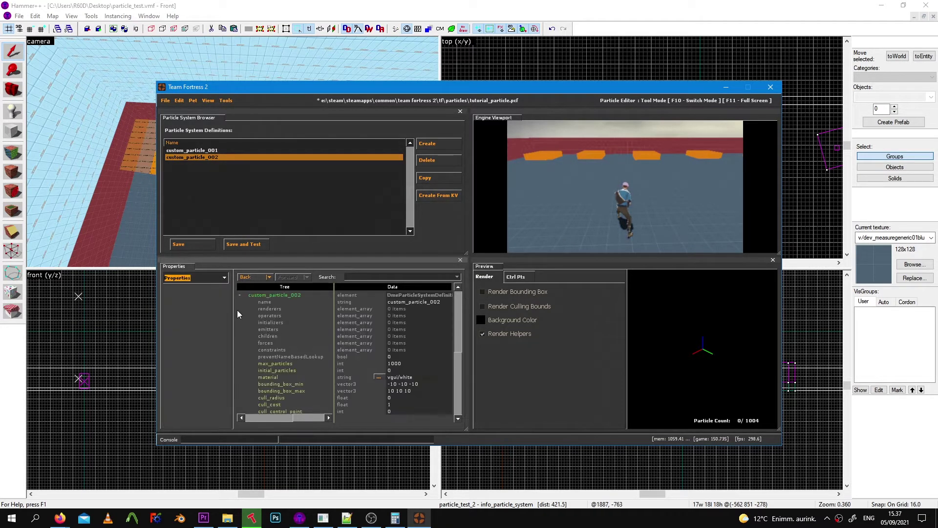
click(380, 378)
double_click(410, 342)
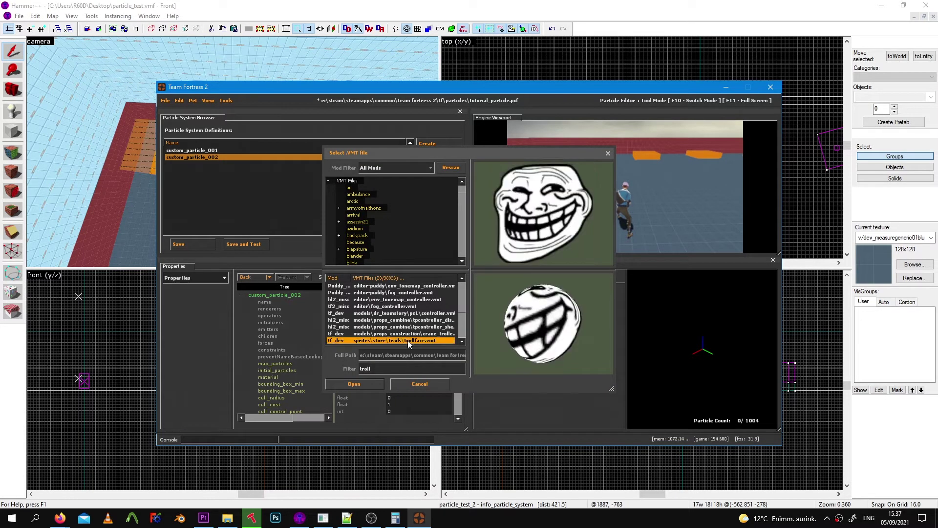
Step: Add the render_rope renderer to custom_particle_002
click(184, 278)
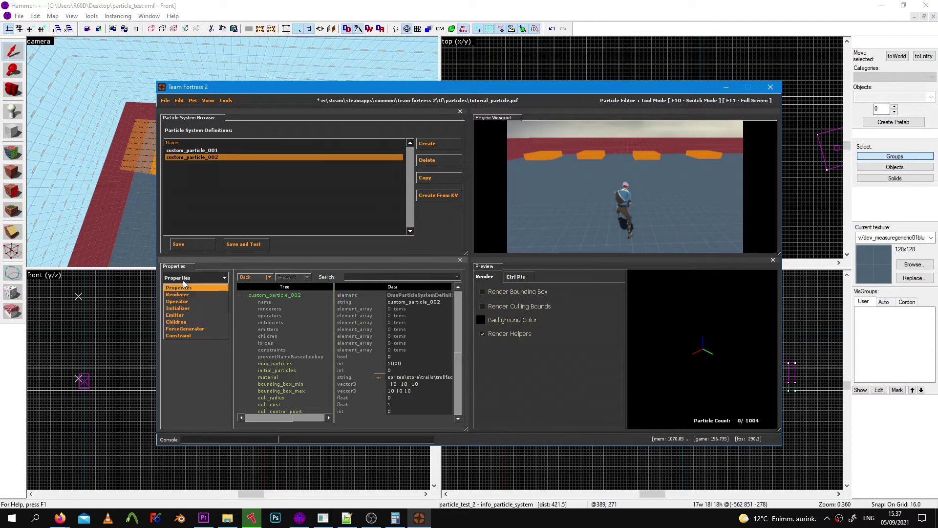
click(184, 292)
right_click(183, 300)
click(191, 305)
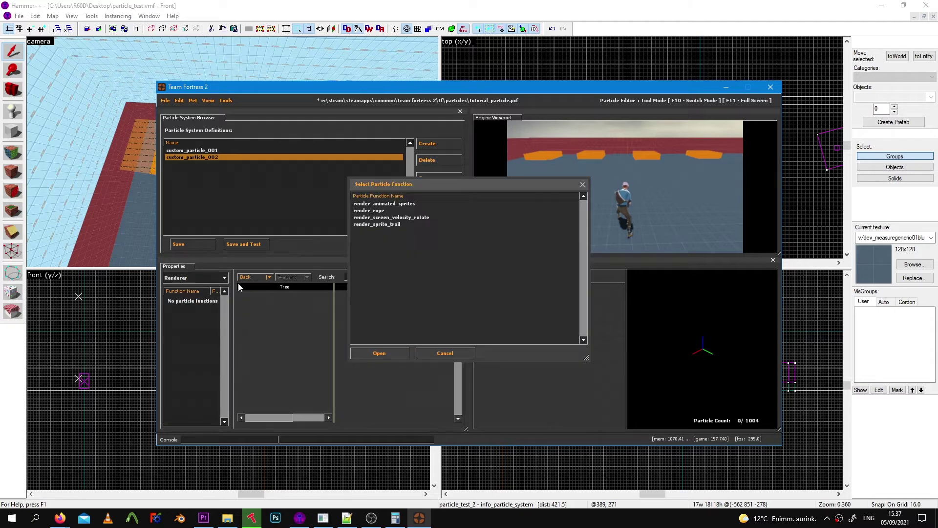
double_click(389, 211)
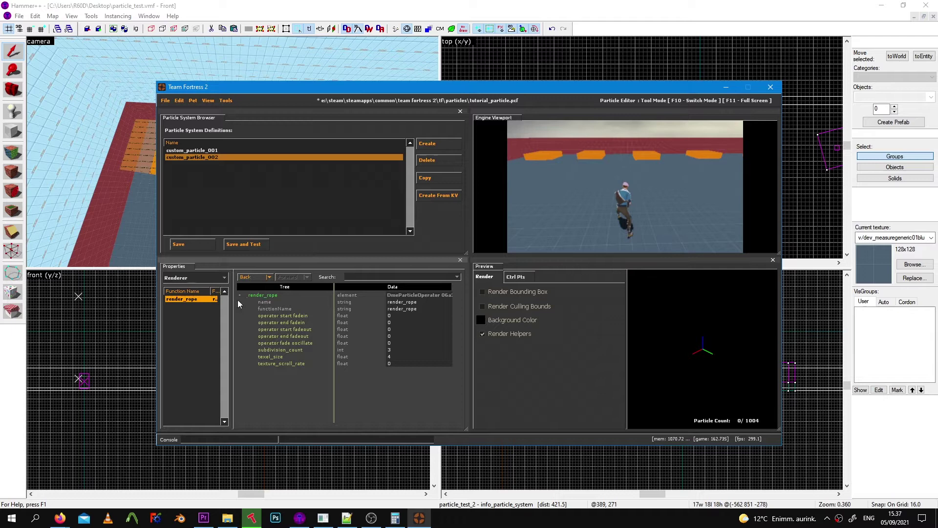
Step: Add the Position Within Sphere Random initializer to custom_particle_002
click(203, 282)
click(189, 308)
double_click(195, 315)
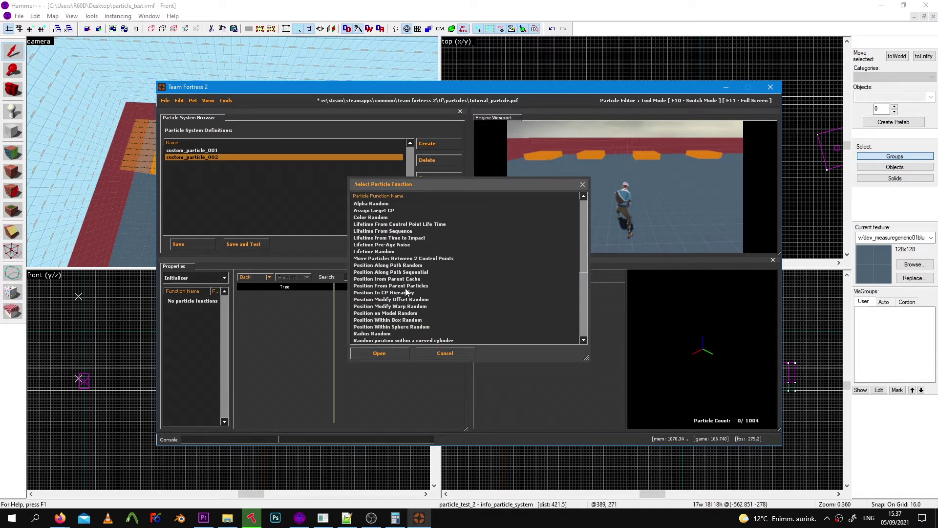
double_click(410, 326)
Step: Add the Alpha Fade and Decay operator to custom_particle_002
click(218, 278)
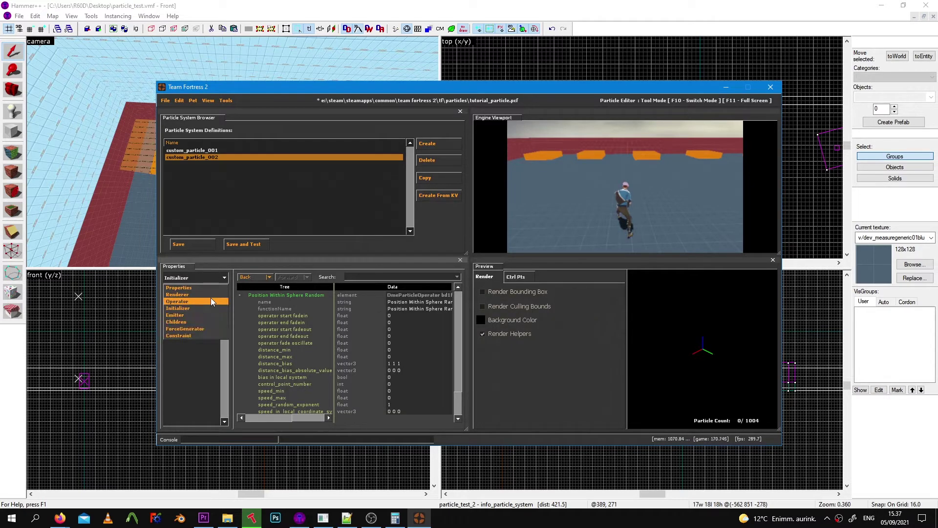
click(211, 300)
double_click(211, 303)
double_click(377, 204)
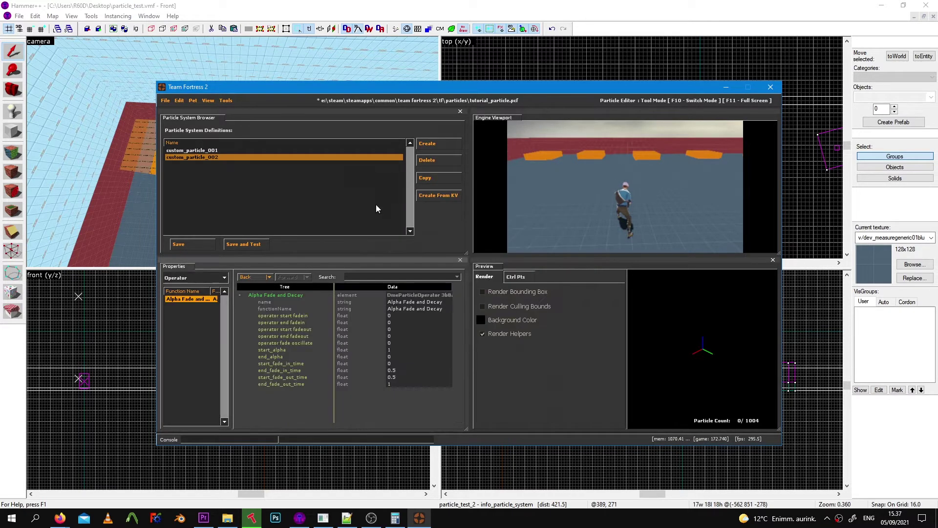
Step: Add the emit_continuously emitter to custom_particle_002
click(197, 276)
click(192, 318)
double_click(193, 321)
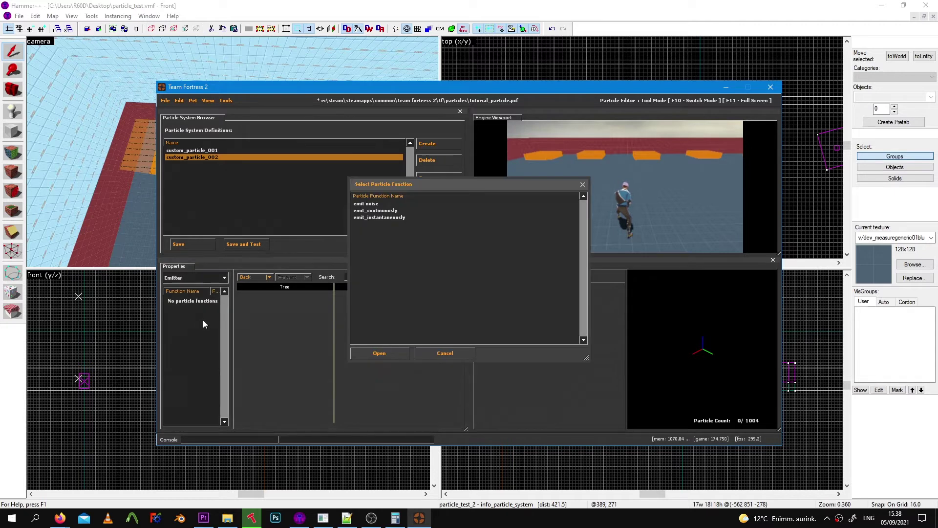
double_click(382, 210)
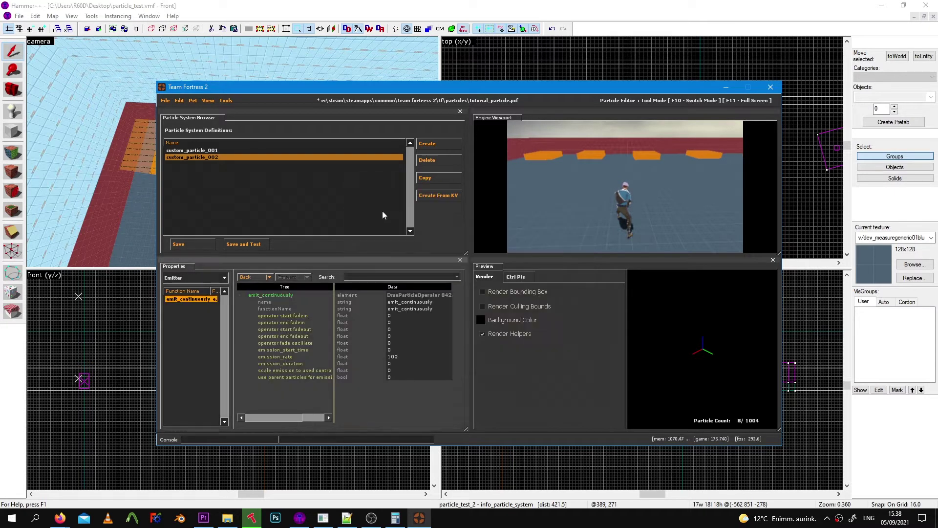
click(199, 277)
click(198, 317)
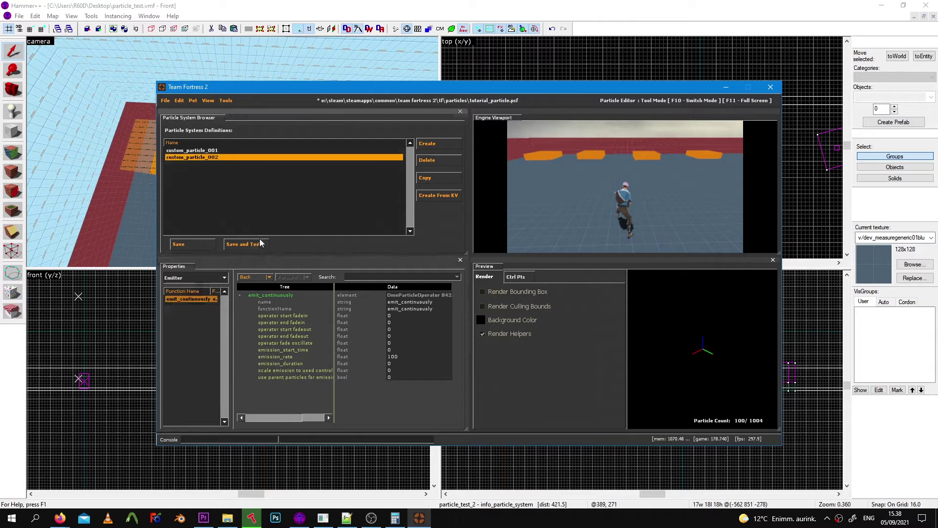
Step: Save the particle file, test the trail in game by running over the orange trigger pads, and return to the editor
key(F10)
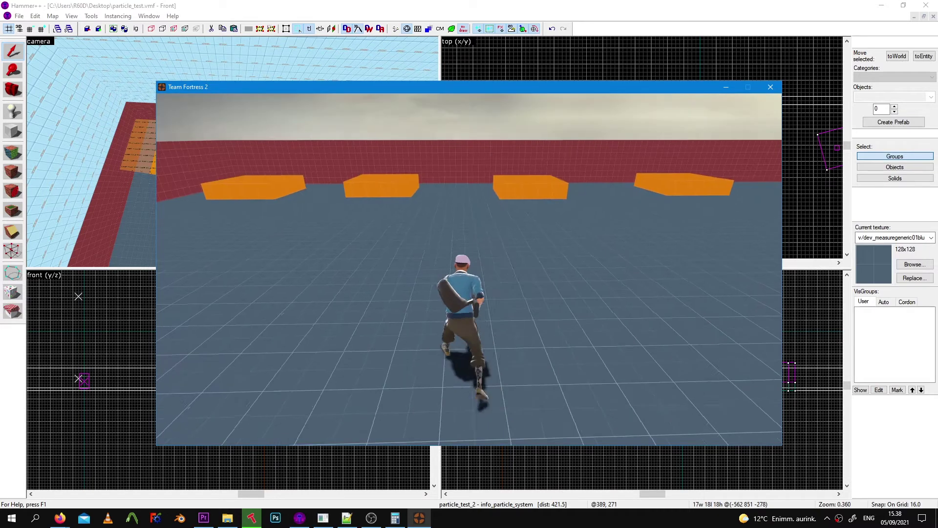
key(space)
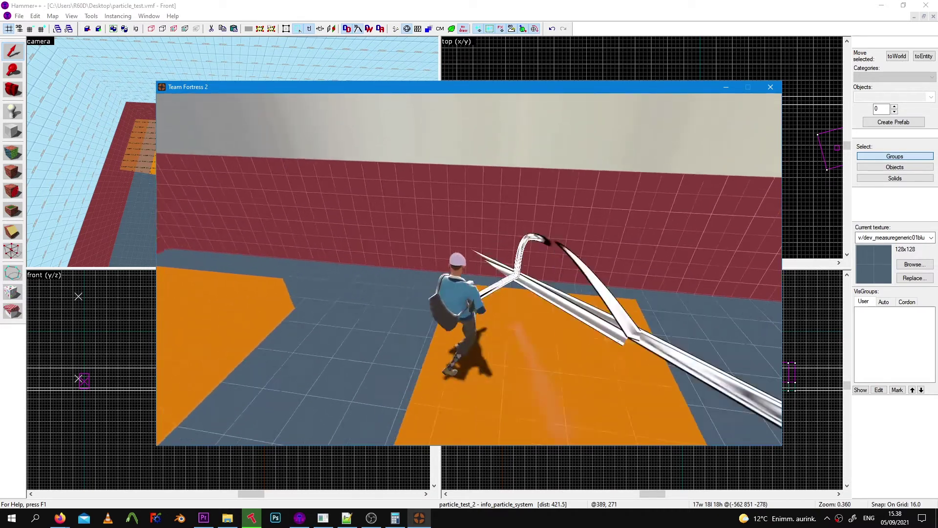
key(d)
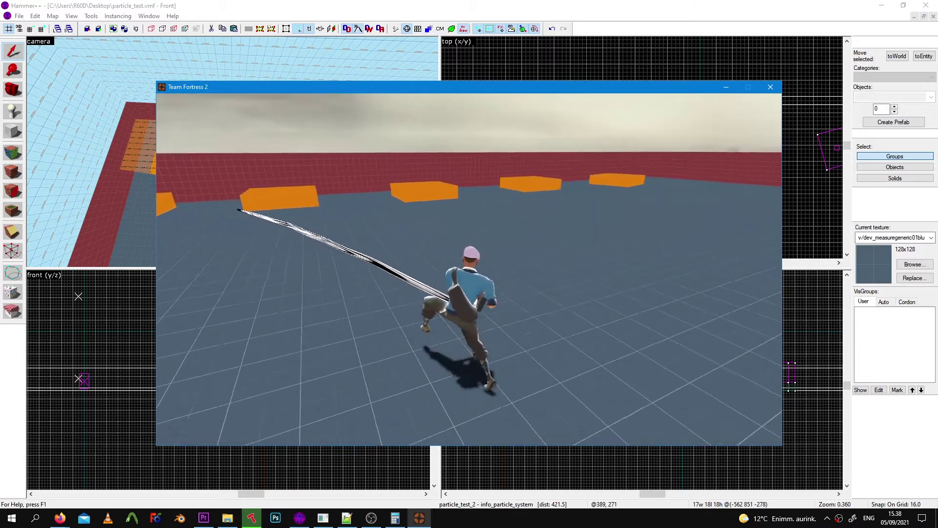
key(d)
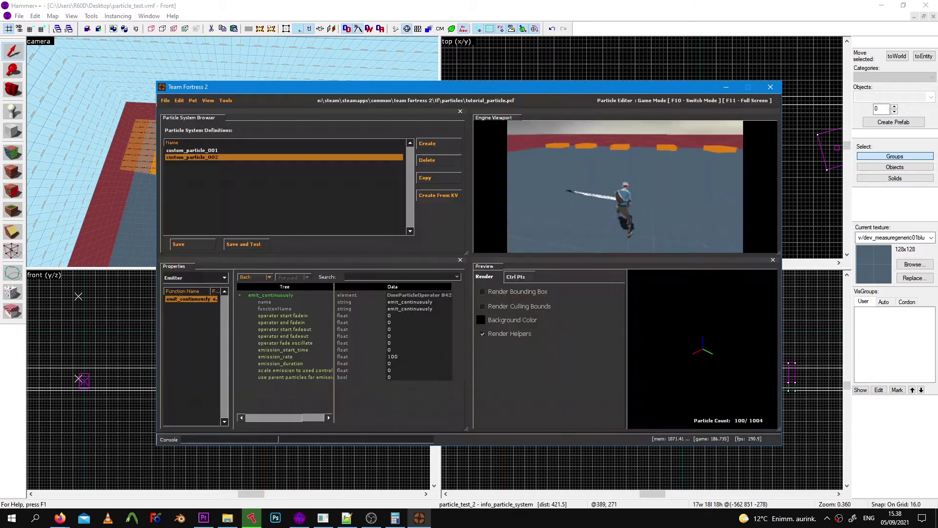
key(Escape)
key(F10)
Step: Set the texel_size of the render_rope renderer to 0.125 and save the particle file for testing
click(195, 278)
click(188, 294)
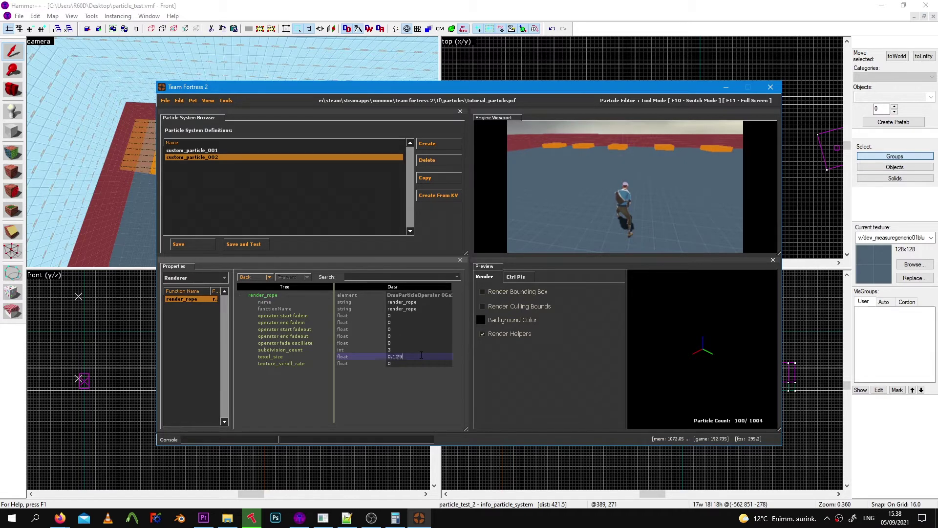
click(254, 247)
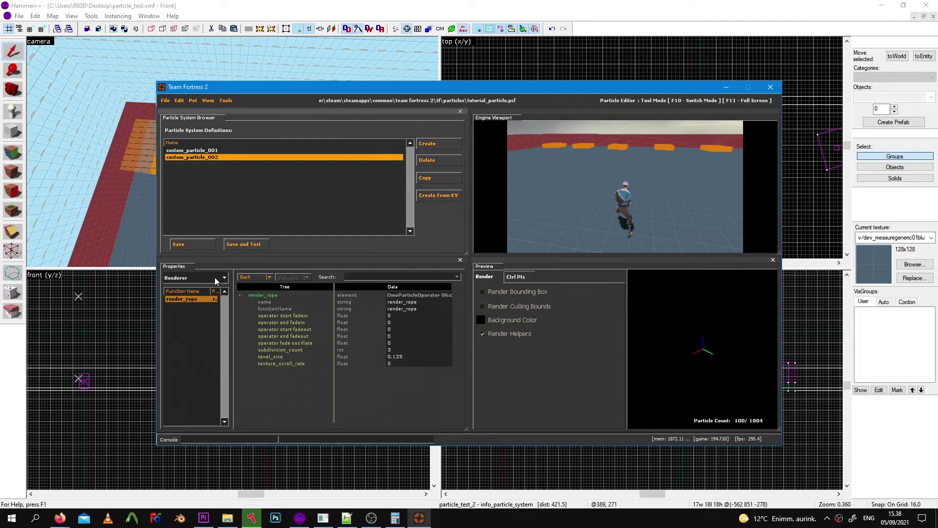
Step: Restart the particle in game with the console commands ent_fire particle_test_2 stop and ent_fire particle_test_2 start
click(612, 214)
key(F10)
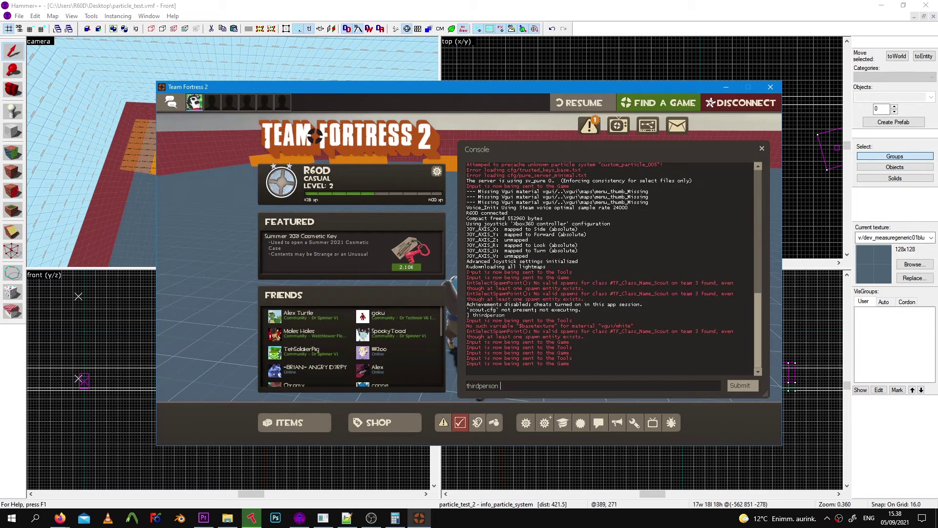
key(BackSpace)
key(BackSpace)
key(BackSpace)
text(ent_fire pa)
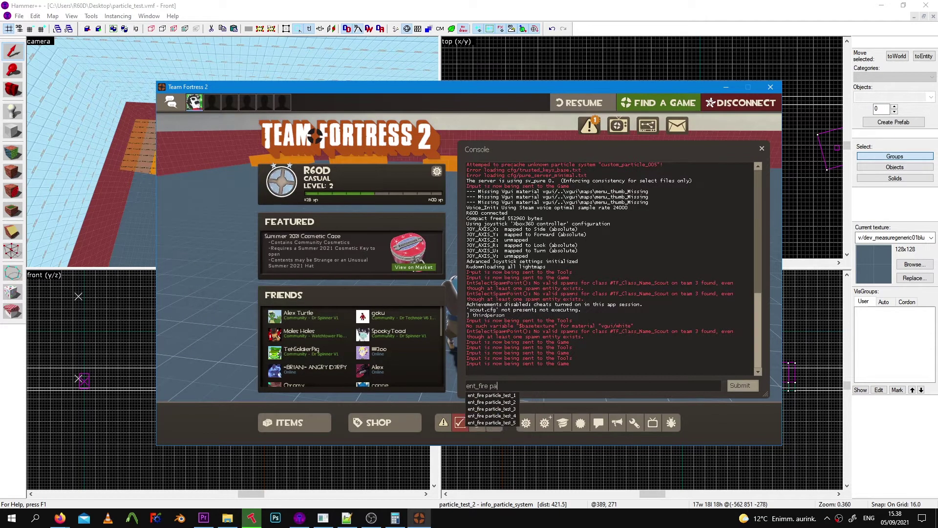
text(rticle_test_2 stop)
key(Return)
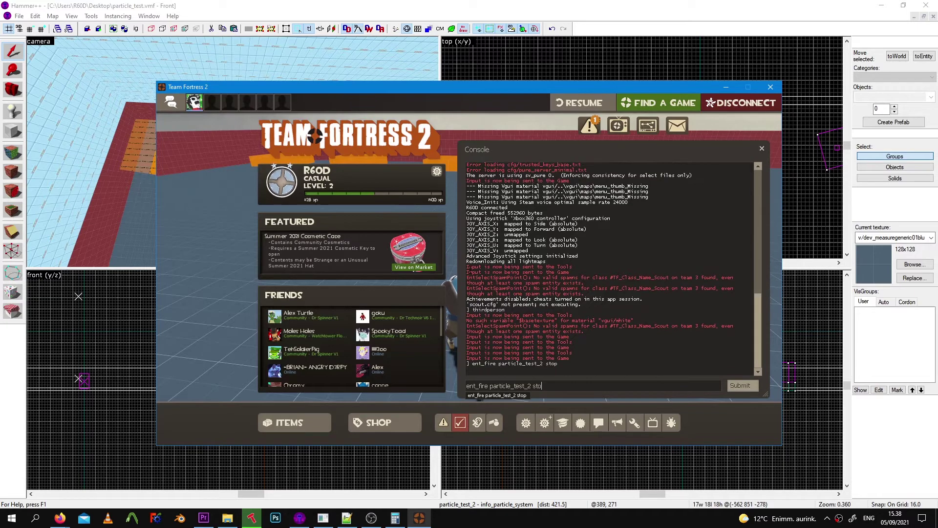
text(art)
key(Return)
key(Escape)
Step: Move the character to examine the texture spacing along the rope trail, and return to the particle editor
key(d)
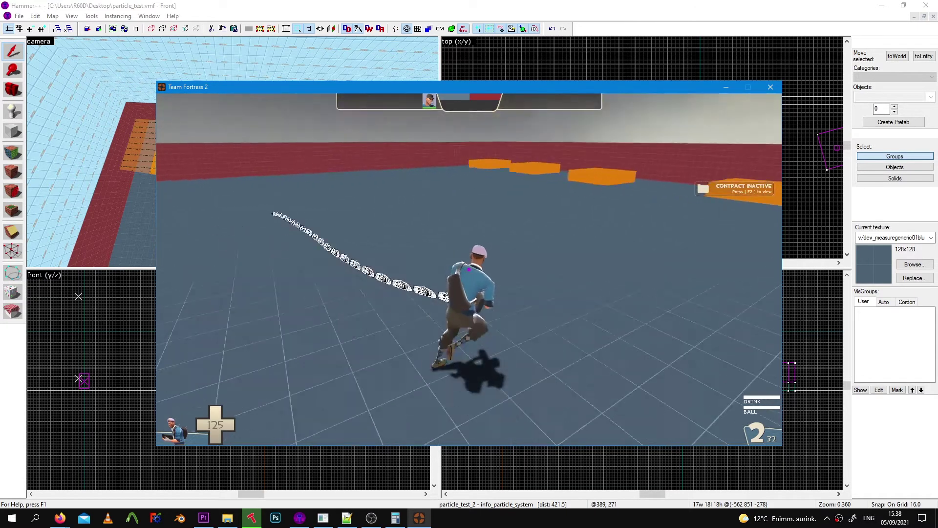
key(Escape)
key(Escape)
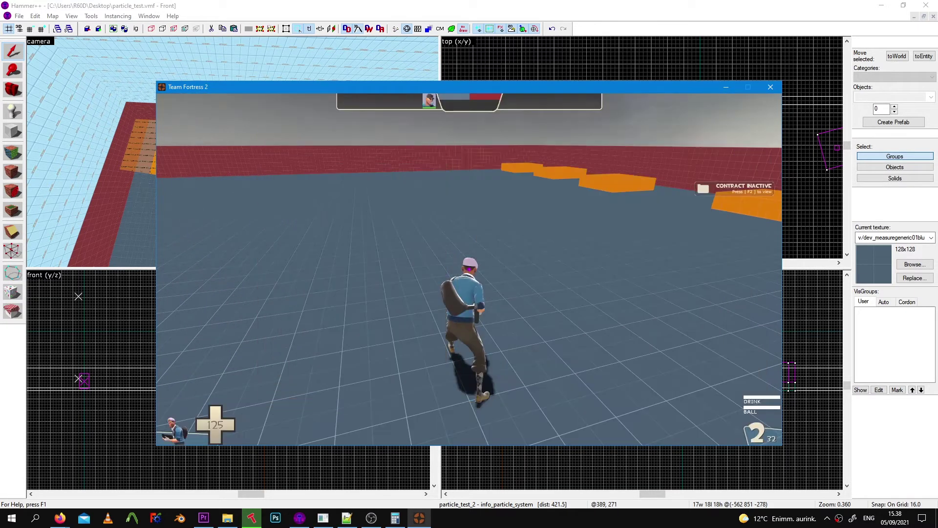
key(F10)
key(Escape)
key(F10)
Step: Set the radius property of custom_particle_002 to 16 and save the particle file for testing
click(205, 277)
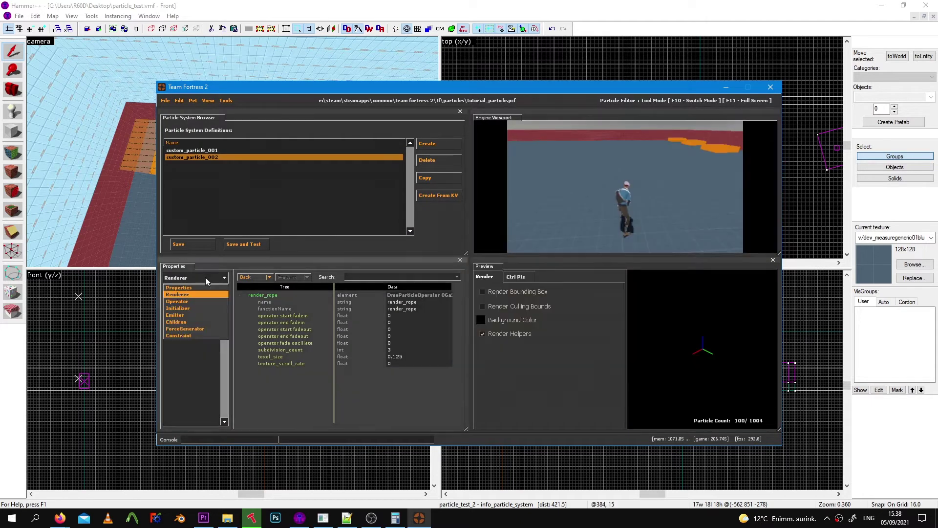
click(207, 287)
scroll(304, 400, down, 1)
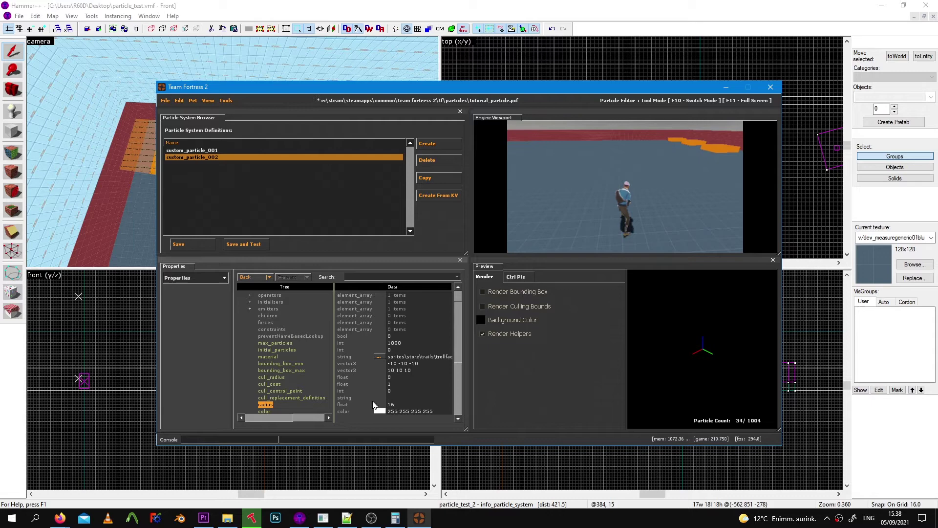
click(337, 239)
Step: Return to game mode and rerun the stop and start console commands for particle_test_2
click(524, 216)
key(F10)
key(Escape)
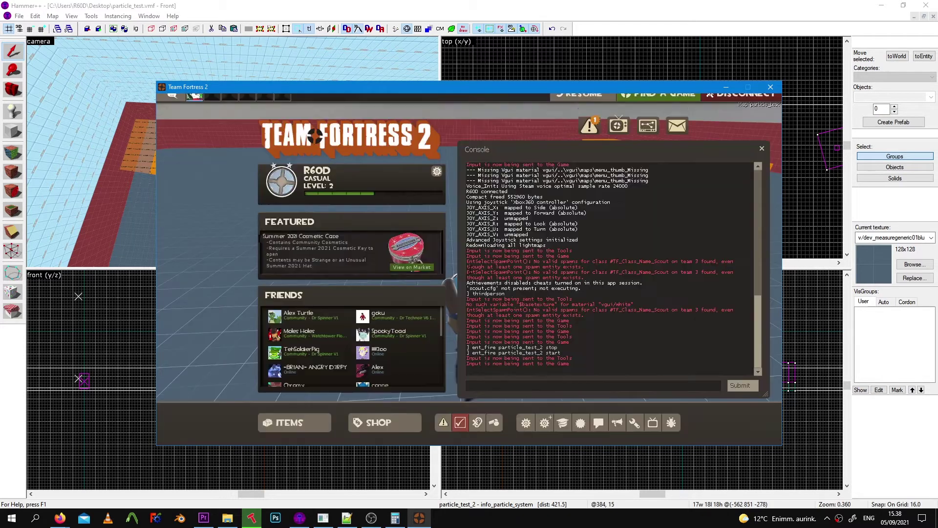
key(Up)
key(Up)
key(Return)
key(Up)
key(Up)
key(Return)
key(Escape)
Step: Run and jump around the map to examine the size and shape of the troll face trail, and reopen the editor
key(a)
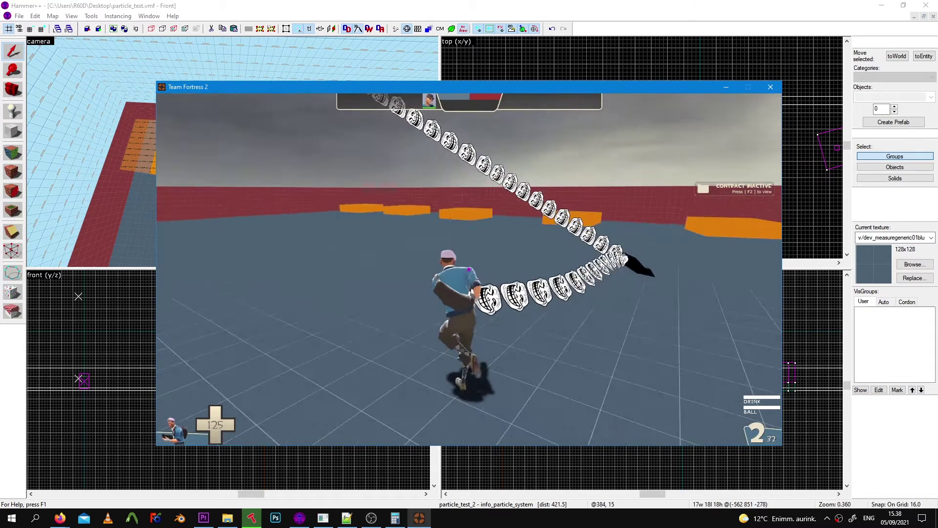
key(d)
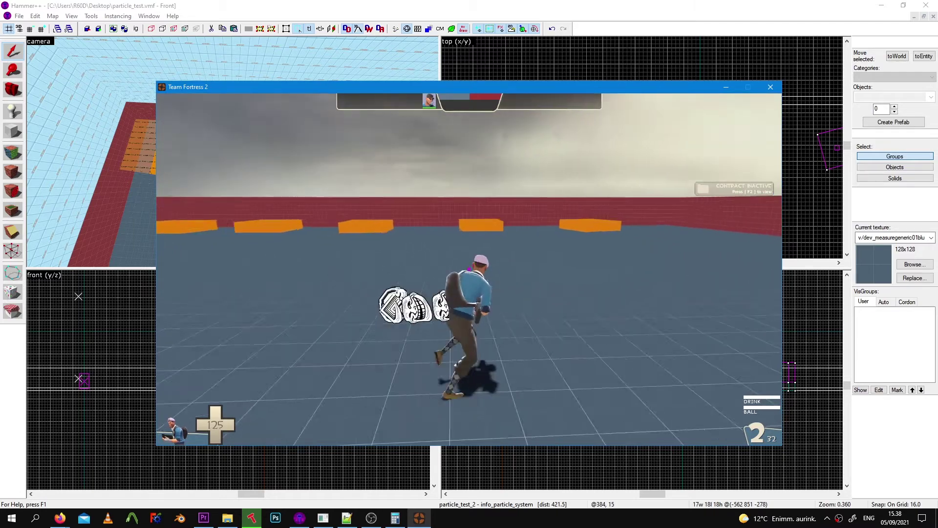
key(a)
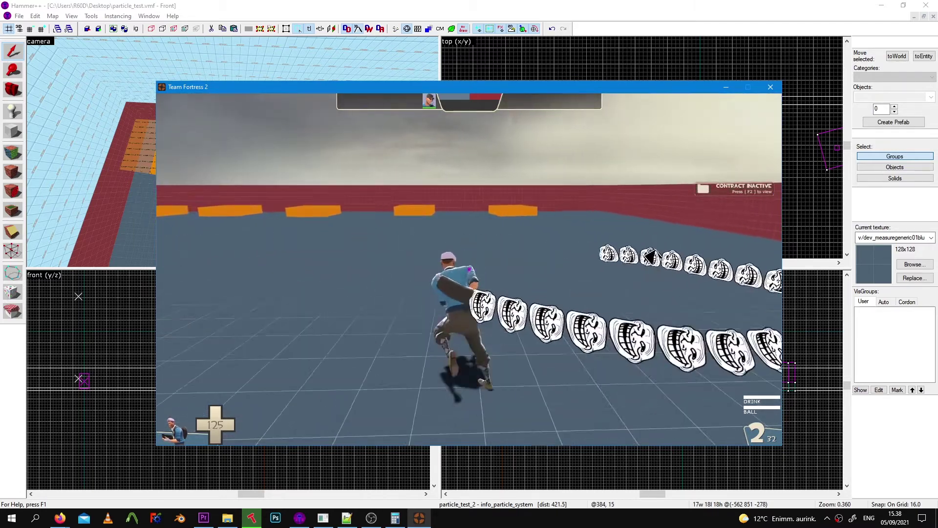
key(space)
key(space)
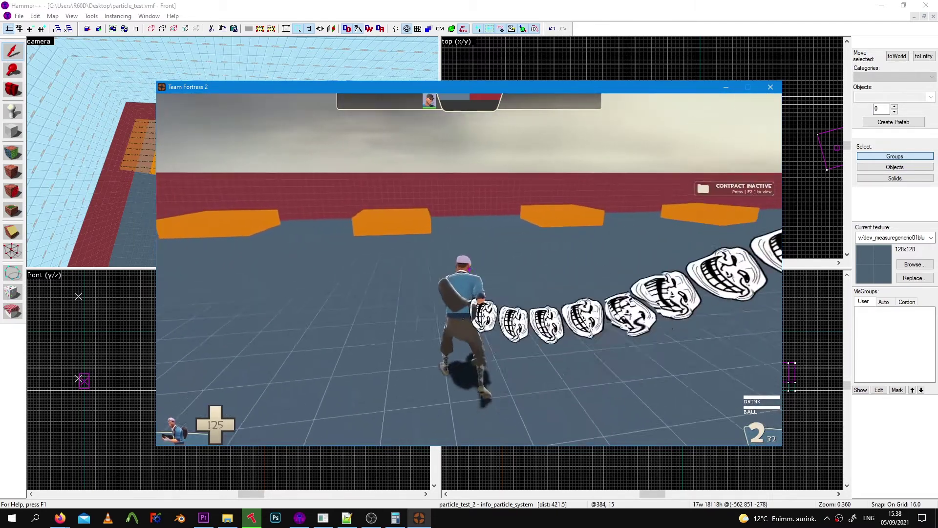
key(w)
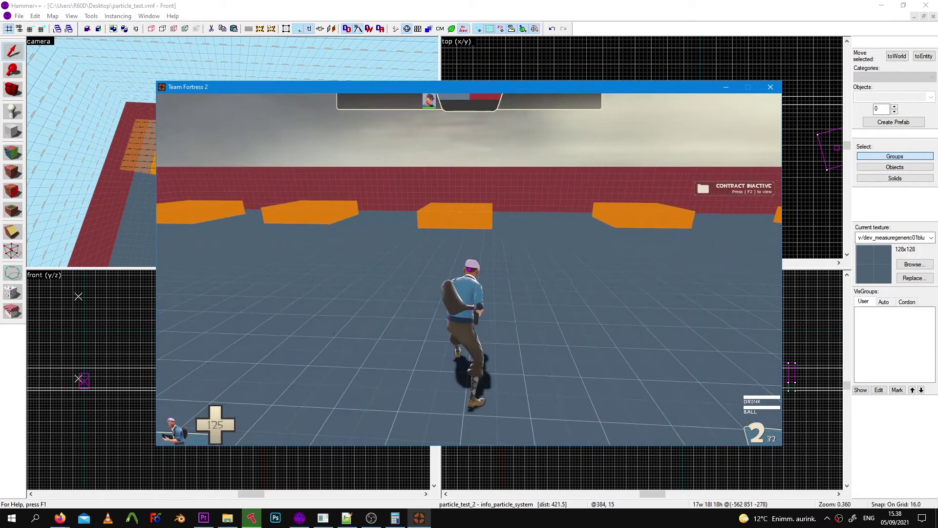
key(d)
key(F11)
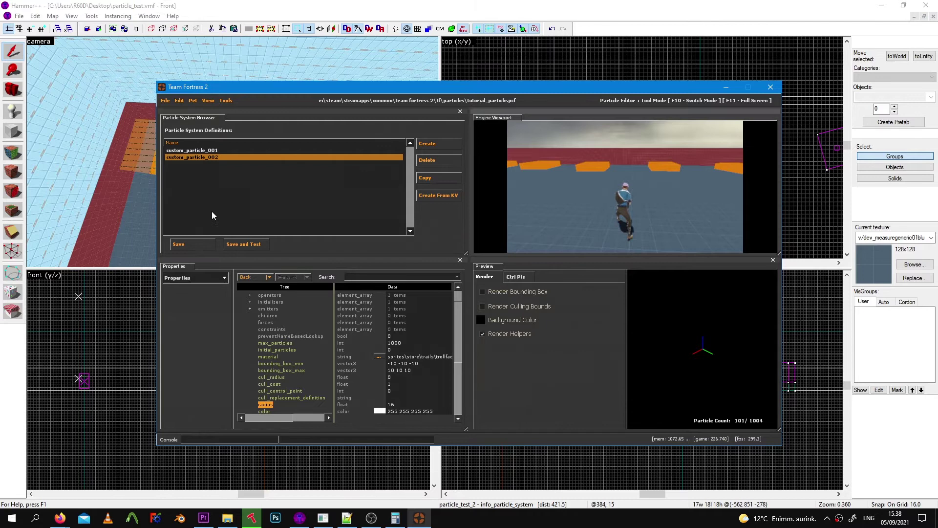
Step: Add the Position Modify Offset Random initializer to custom_particle_002
click(198, 278)
click(187, 307)
right_click(188, 307)
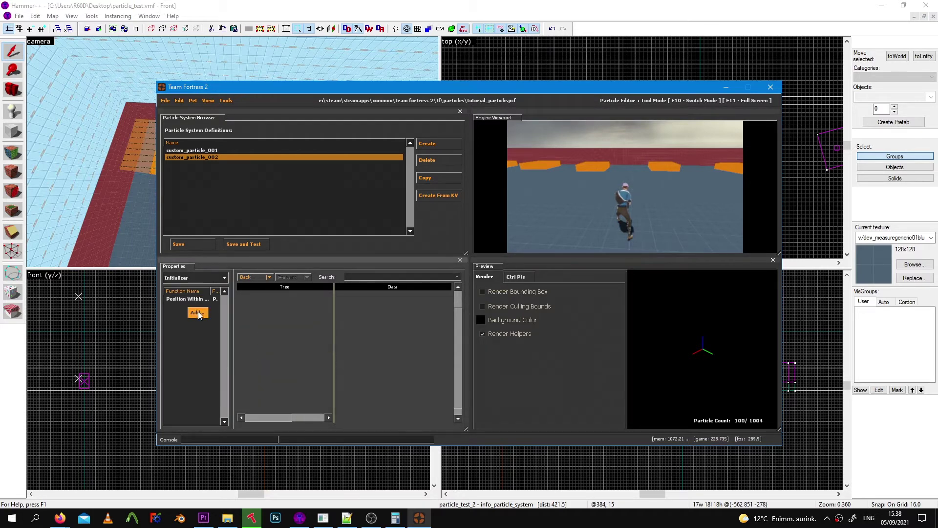
click(196, 309)
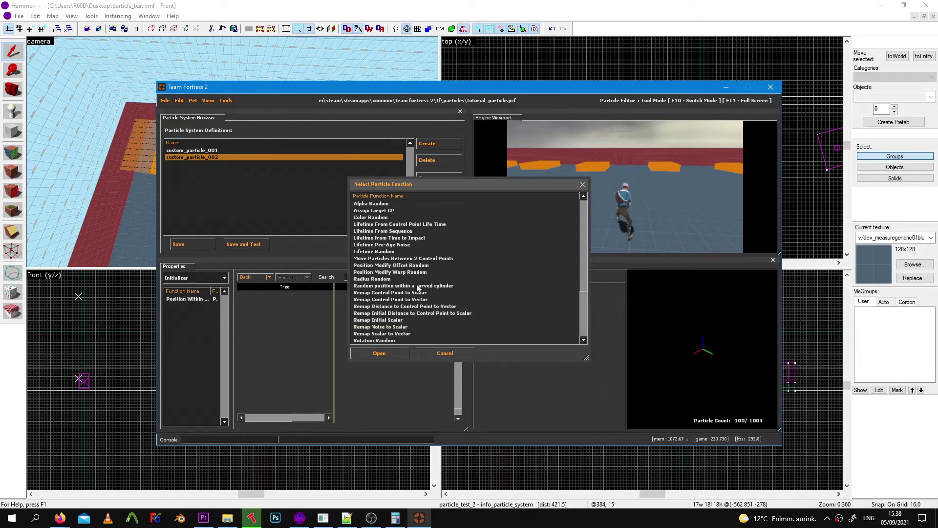
double_click(415, 267)
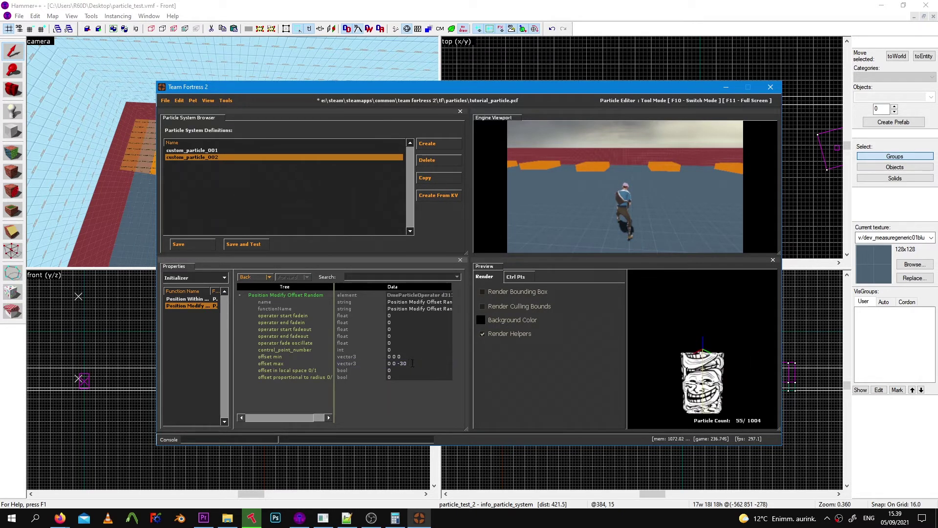
Step: Set both offset min and offset max of Position Modify Offset Random to 0 0 -30 and save for testing
key(BackSpace)
text(-30)
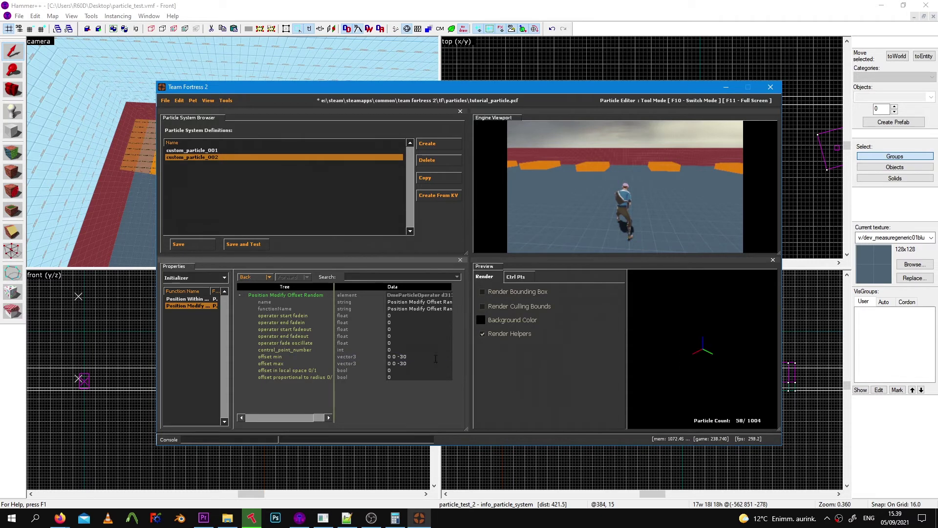
click(244, 243)
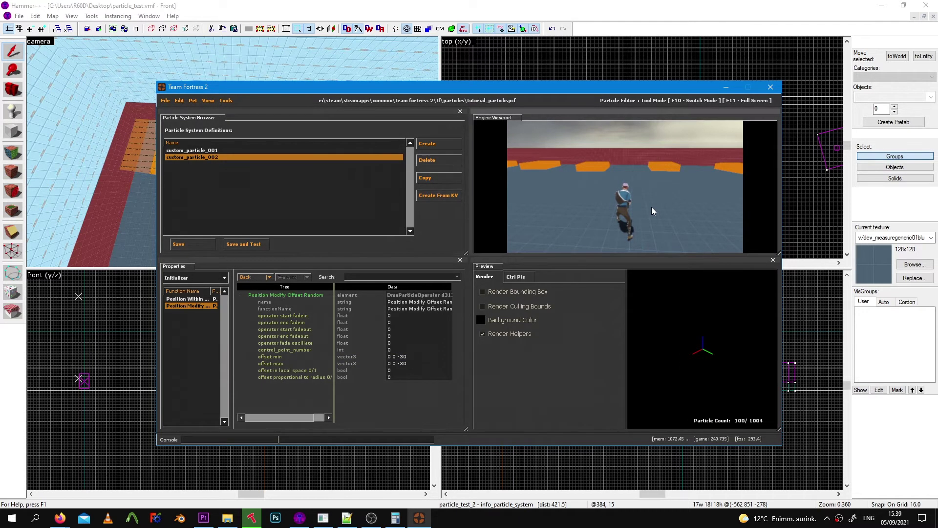
Step: Stop and start particle_test_2 again from the game console and move the character to check the trail's height
key(Up)
key(Return)
key(Up)
key(Up)
key(Return)
key(Escape)
key(a)
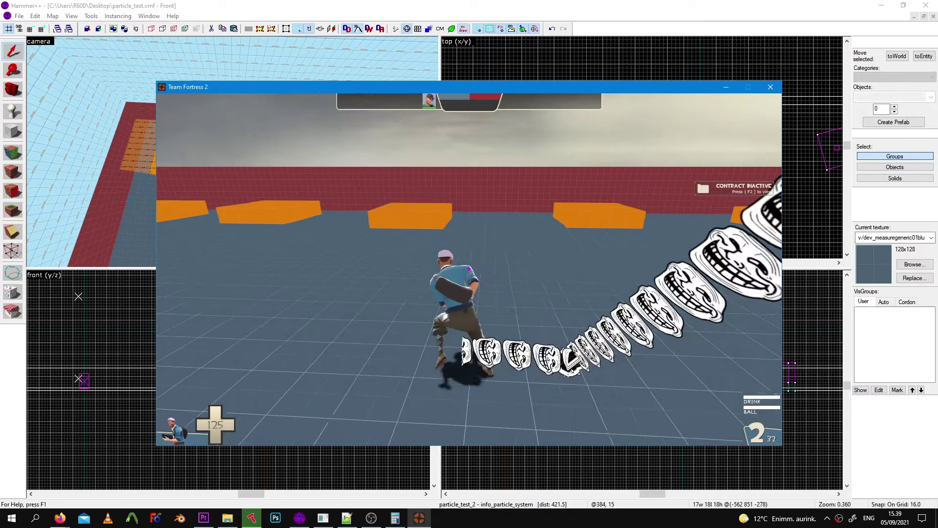
Step: Run the character back and forth across the map to examine the lowered troll face trail, and reopen the editor
key(d)
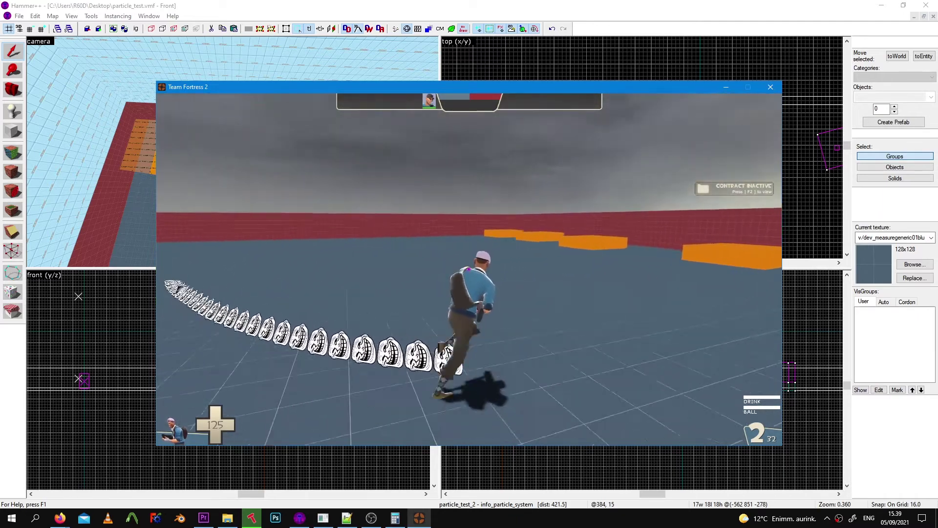
key(a)
key(d)
key(a)
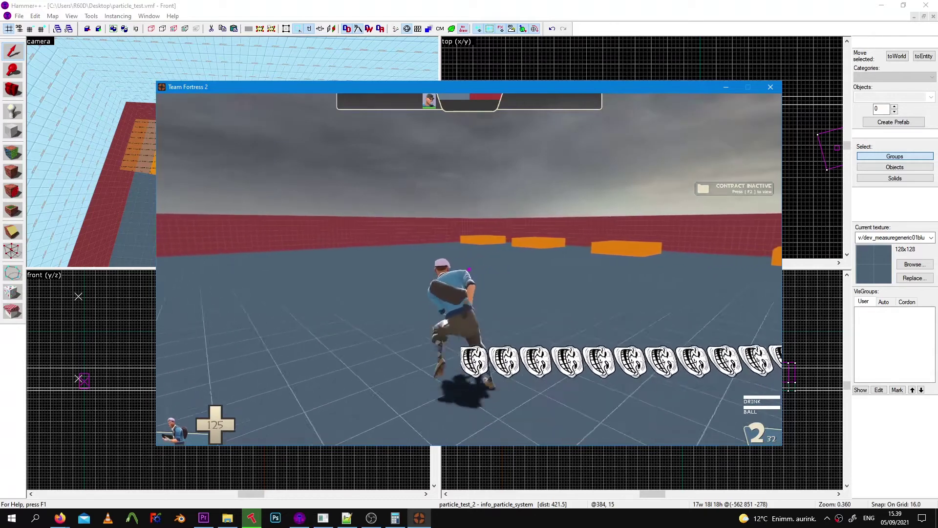
key(F10)
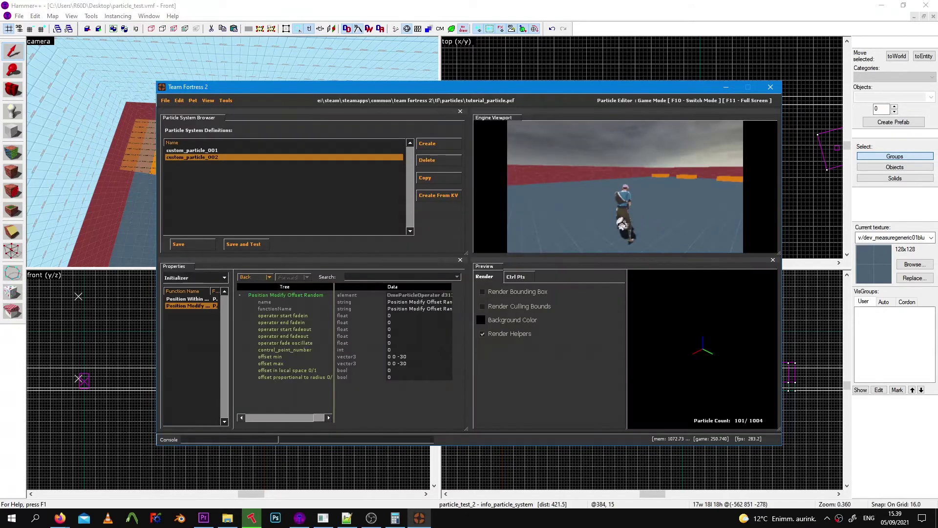
Step: Set the emission_rate of custom_particle_002's emit_continuously emitter to 30 and save for testing
click(188, 277)
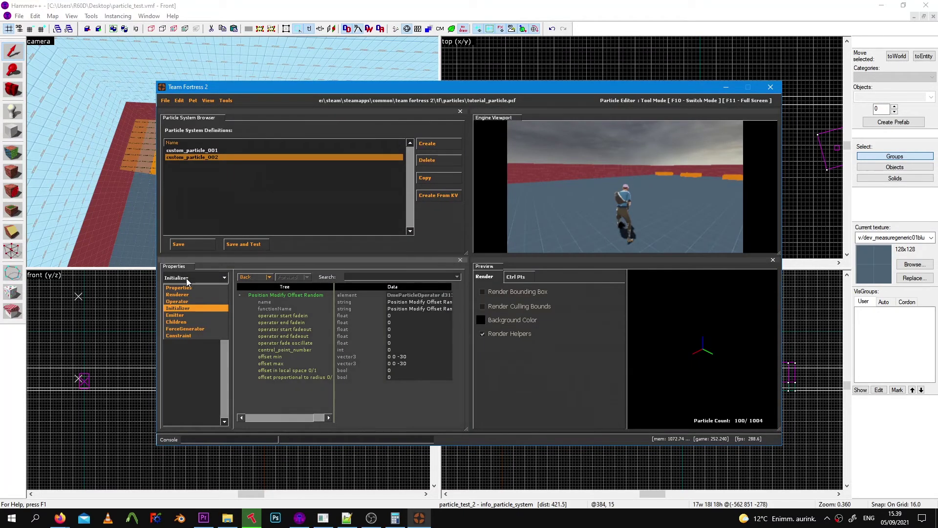
click(185, 316)
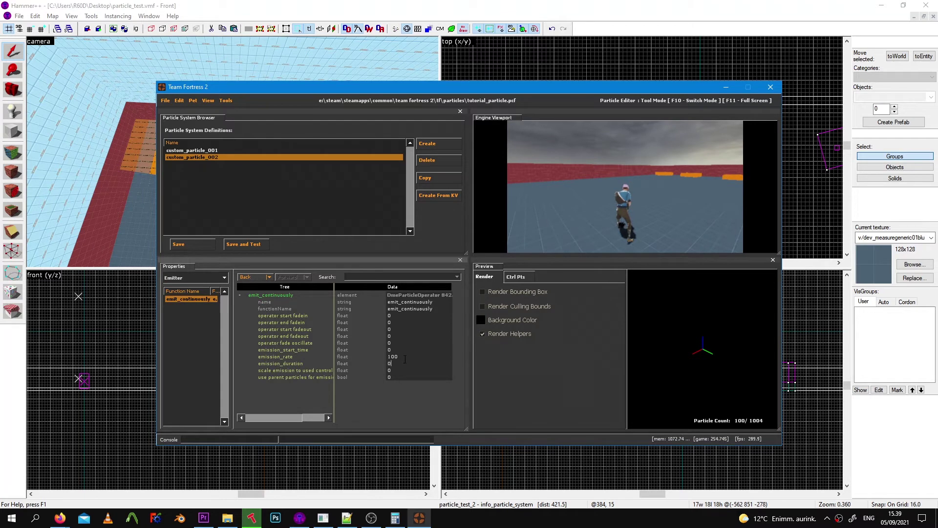
text(30)
key(Return)
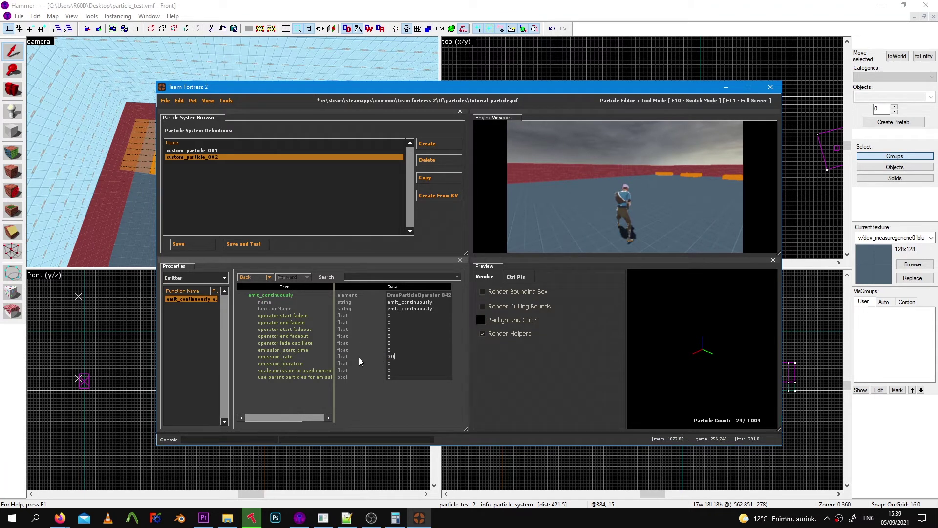
click(256, 246)
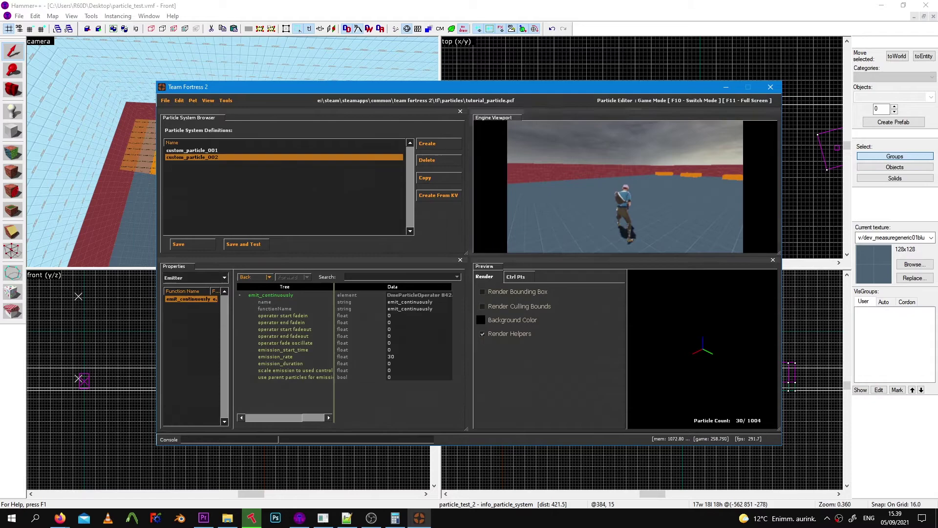
Step: Restart particle_test_2 from the game console, run around to check the trail's particle spacing, and return to the editor
key(Return)
key(Escape)
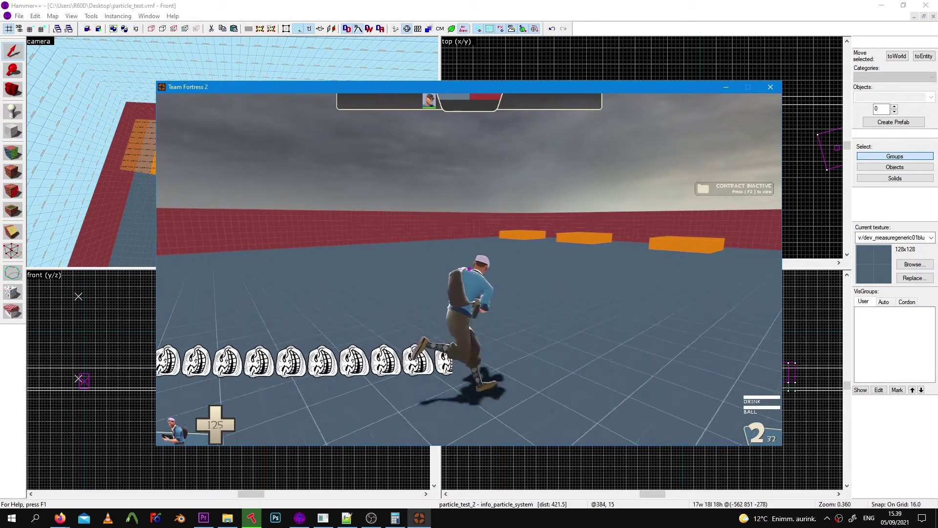
key(s)
key(a)
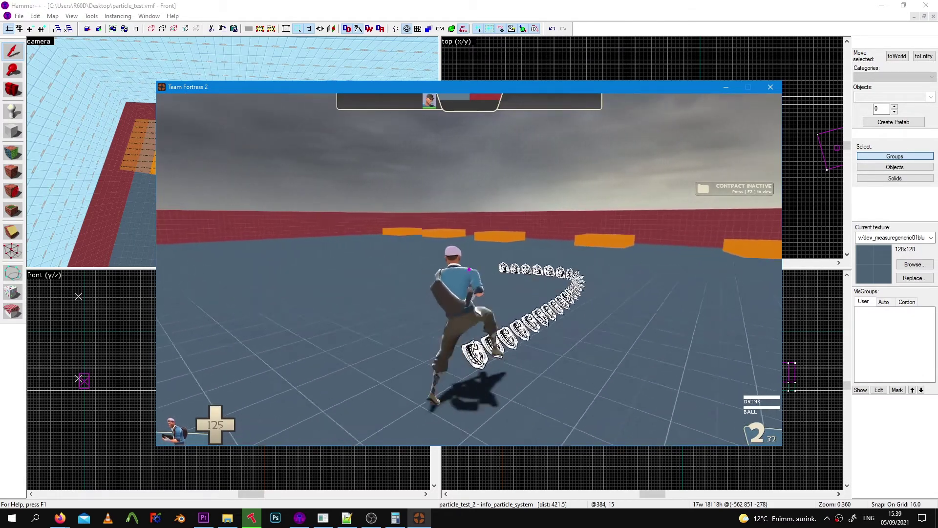
key(F10)
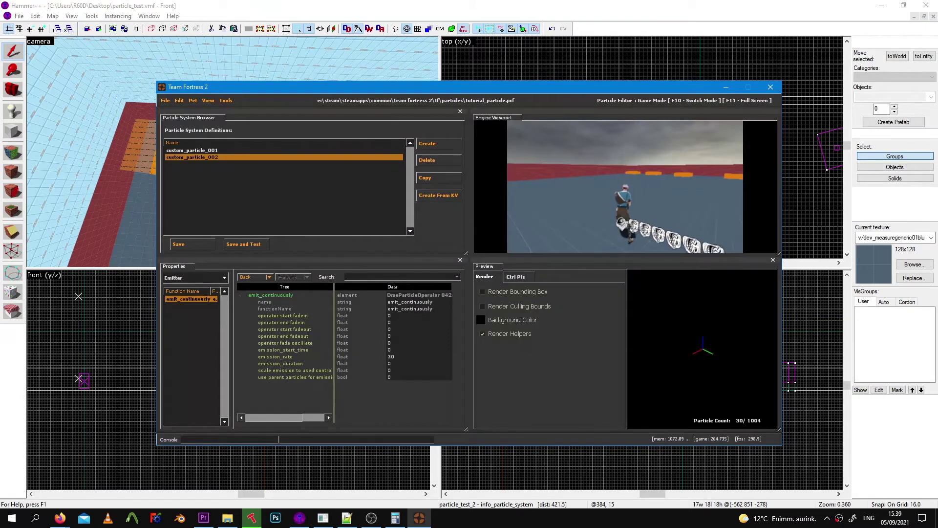
key(F10)
Step: Add the Alpha Fade In Random operator to custom_particle_002
click(194, 278)
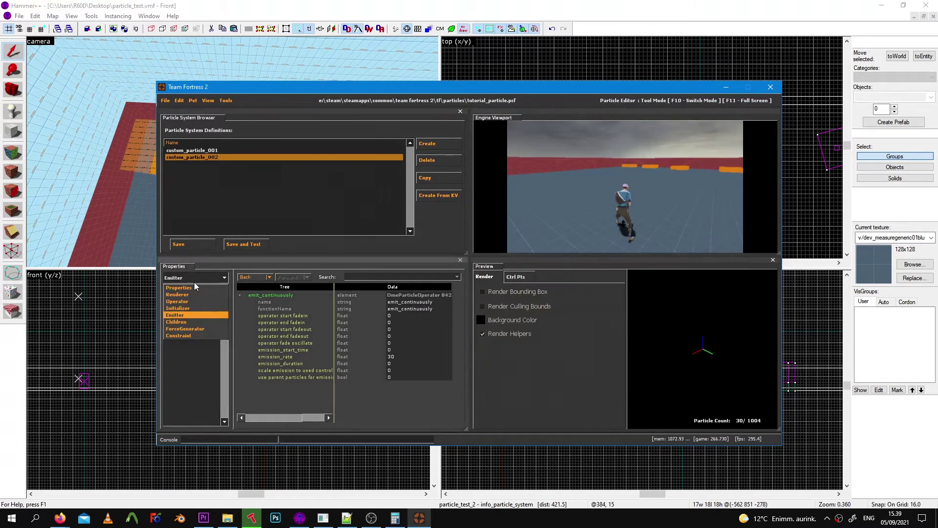
click(191, 295)
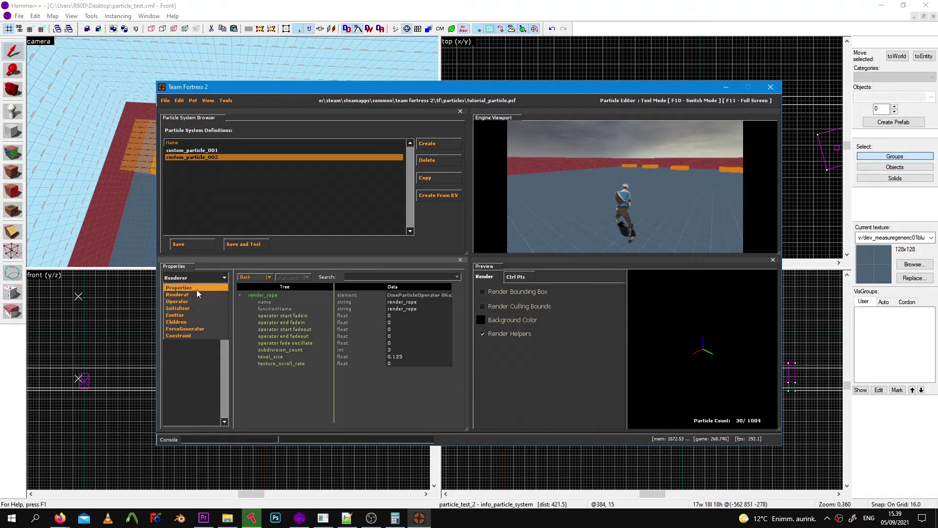
click(195, 301)
right_click(192, 312)
click(196, 315)
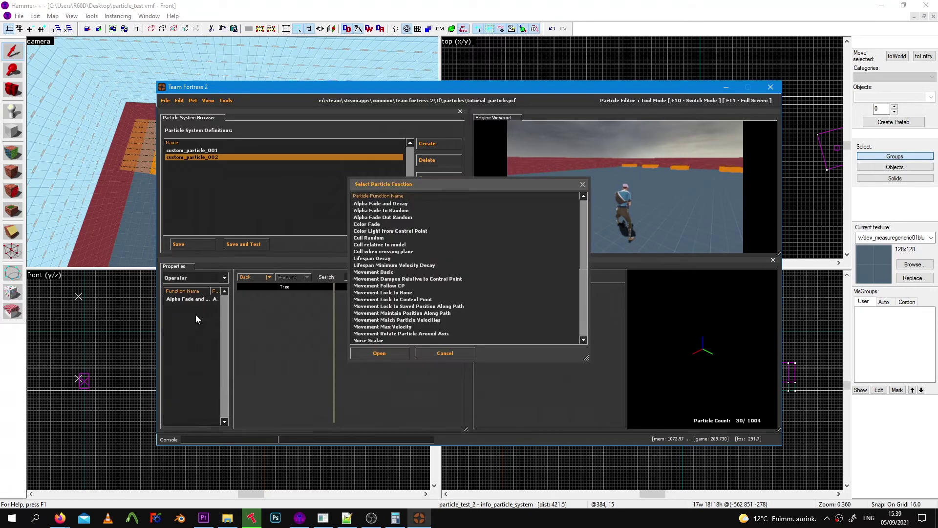
double_click(413, 210)
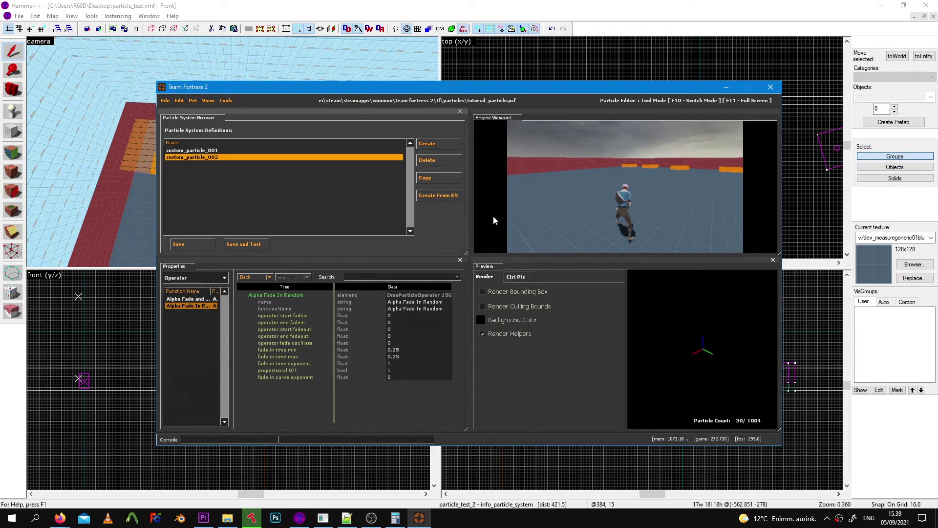
Step: Restart particle_test_2 in the game and move the character to check the fade-in of the troll face trail
key(F10)
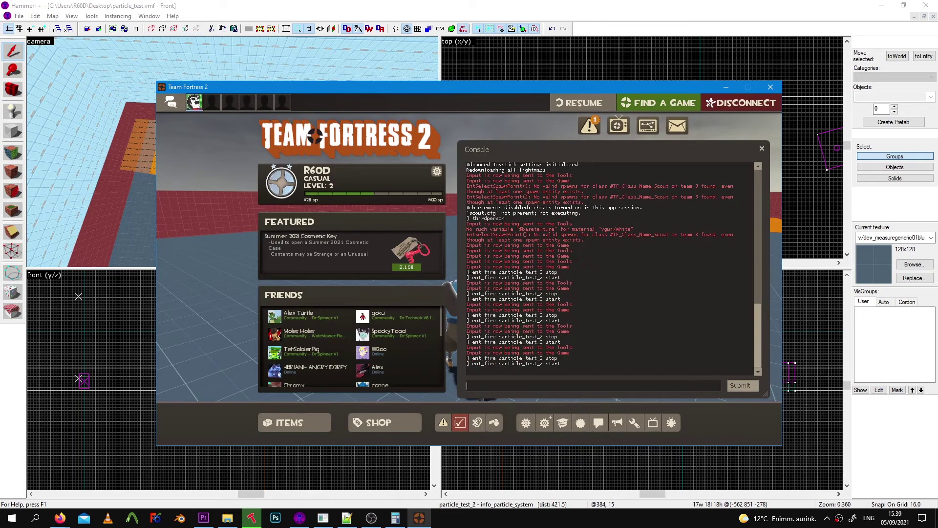
key(Escape)
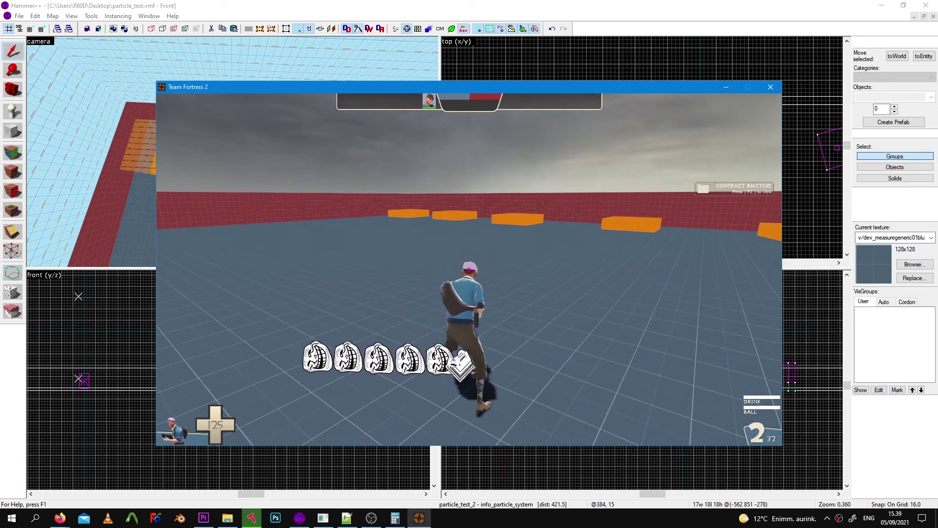
key(F10)
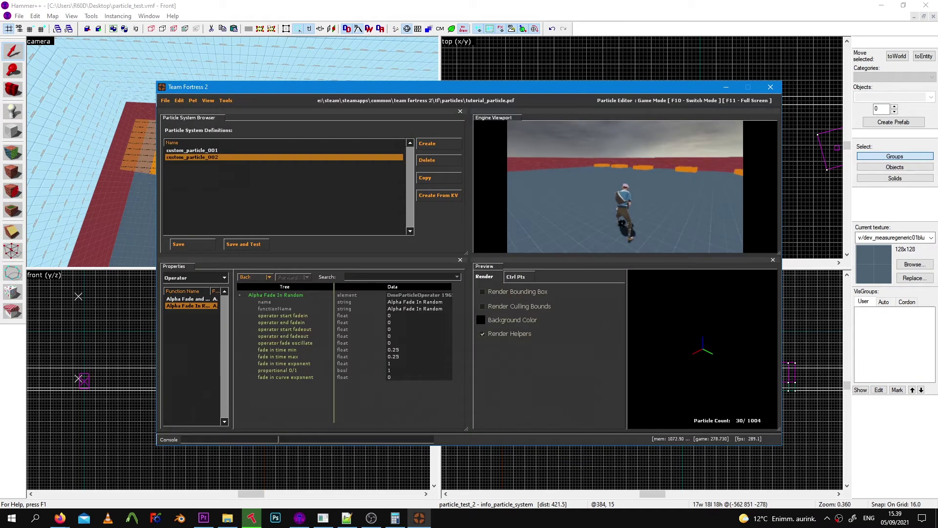
key(a)
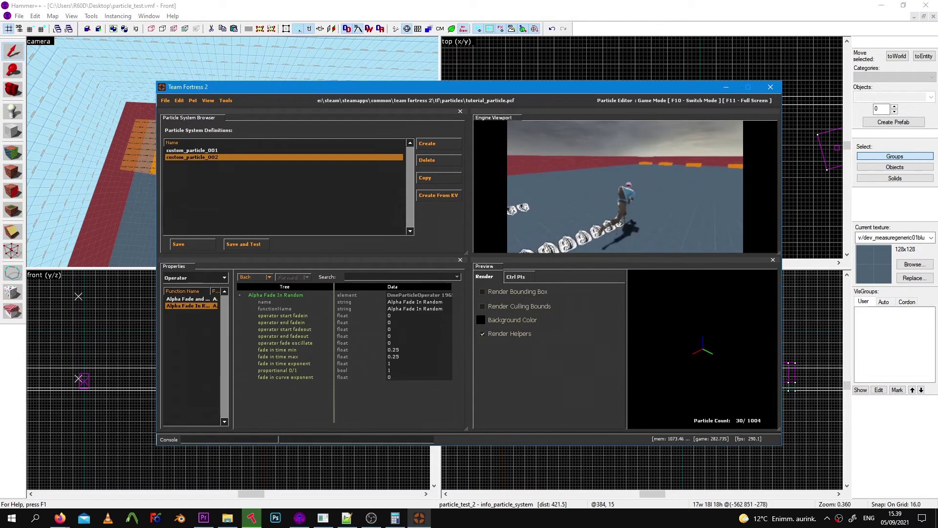
key(grave)
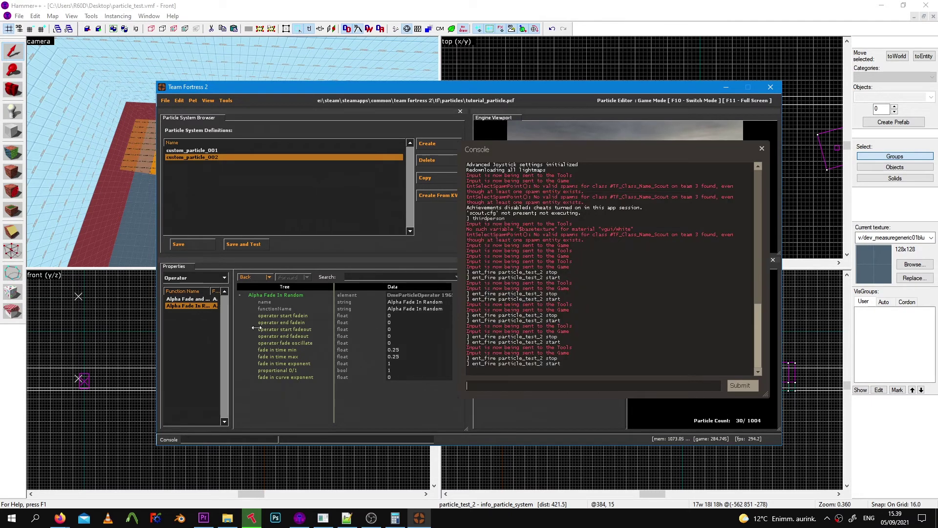
Step: Replace the material of custom_particle_002 with effects\beam001_blu_dx80.vmt, filtering the material files by "beam"
key(F10)
click(194, 278)
click(192, 291)
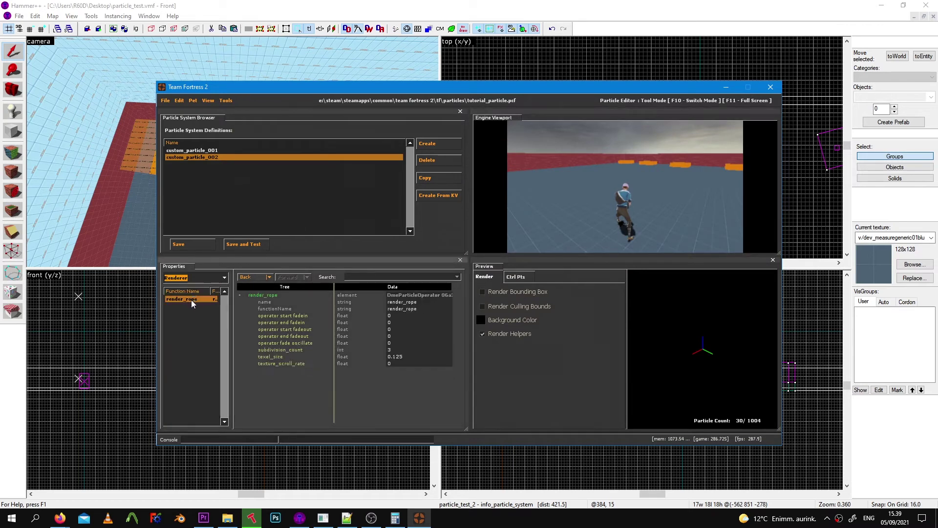
click(195, 278)
click(192, 285)
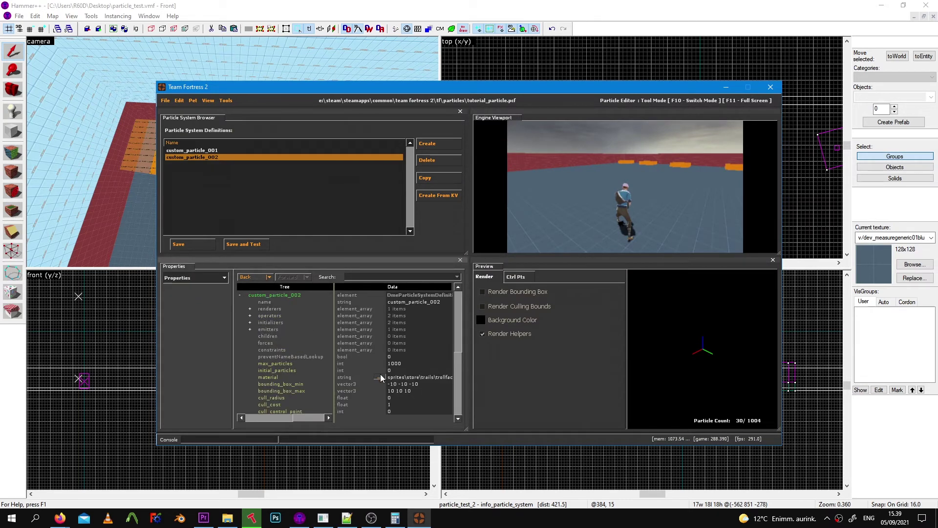
click(381, 377)
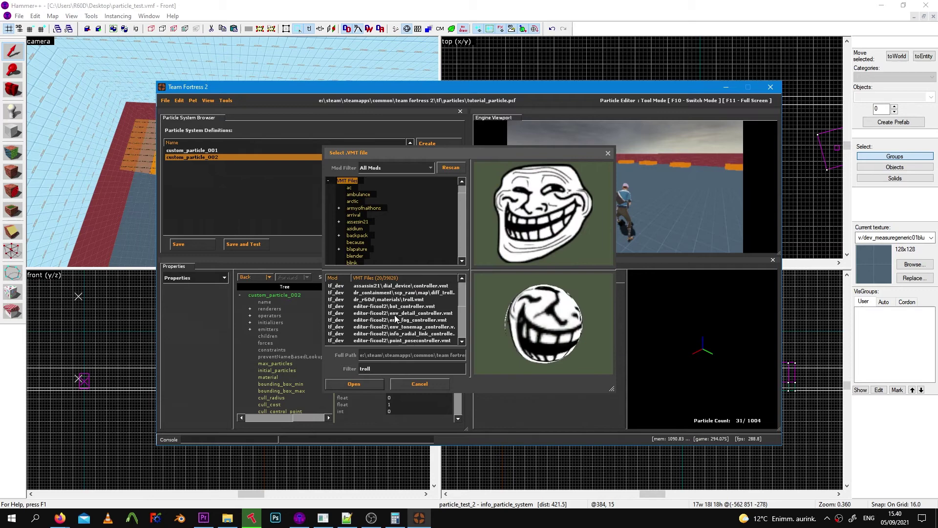
click(404, 293)
text(beam)
click(385, 334)
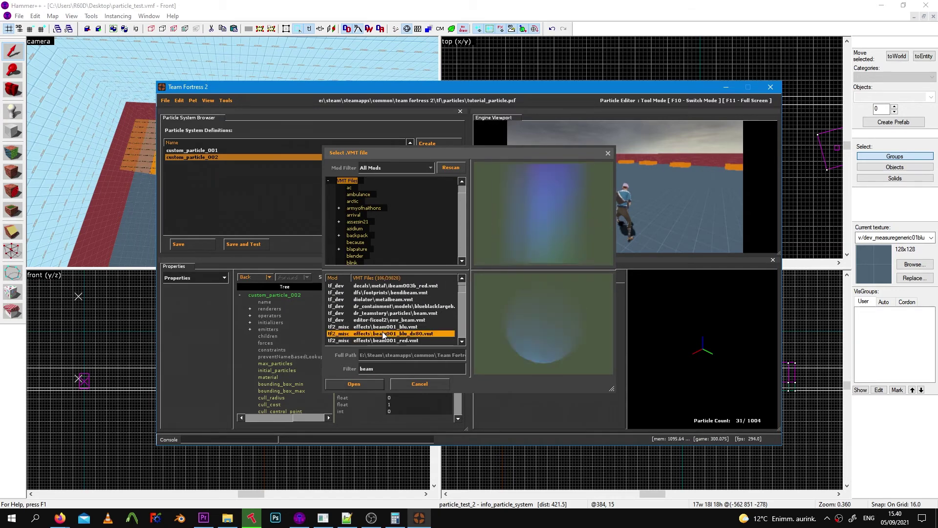
click(354, 384)
Step: Stop and start particle_test_2 from the game console to view the blue beam trail behind the running character
key(F10)
key(F11)
key(grave)
key(Up)
key(Up)
key(Return)
key(Return)
key(grave)
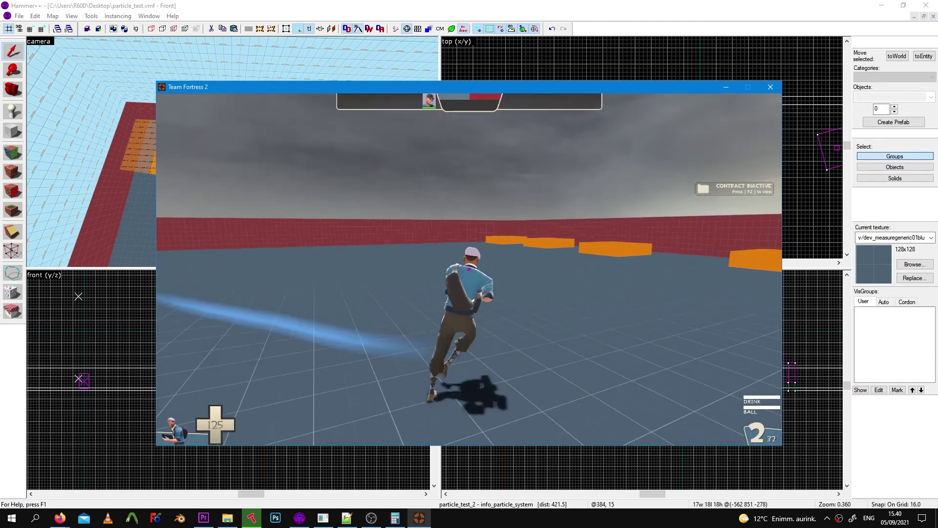
Step: Check the fade times of the Alpha Fade In Random operator, and run and jump in the game to examine the beam trail
key(F11)
key(F10)
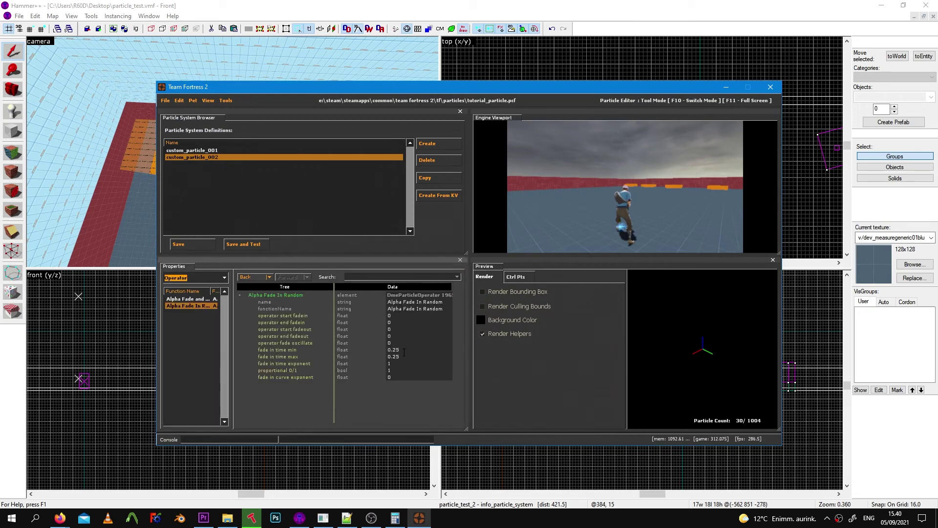
key(F10)
key(Escape)
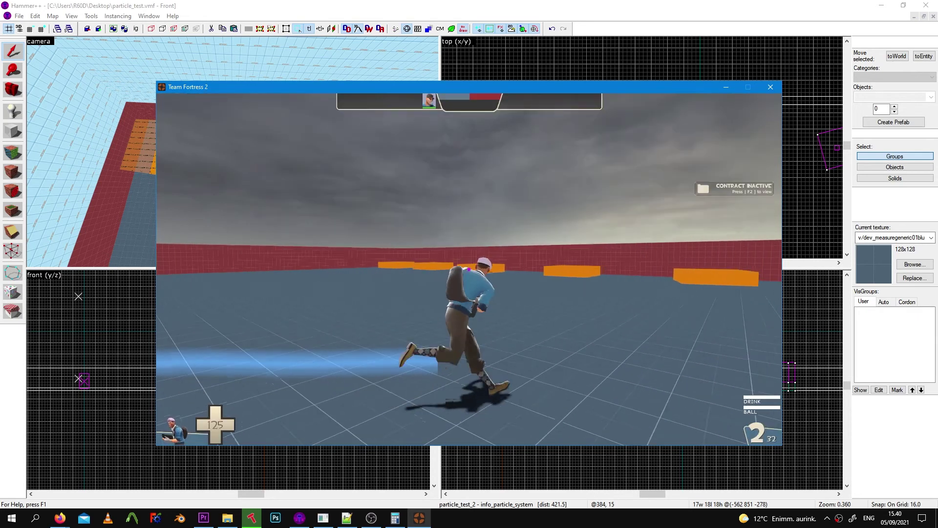
key(w)
key(space)
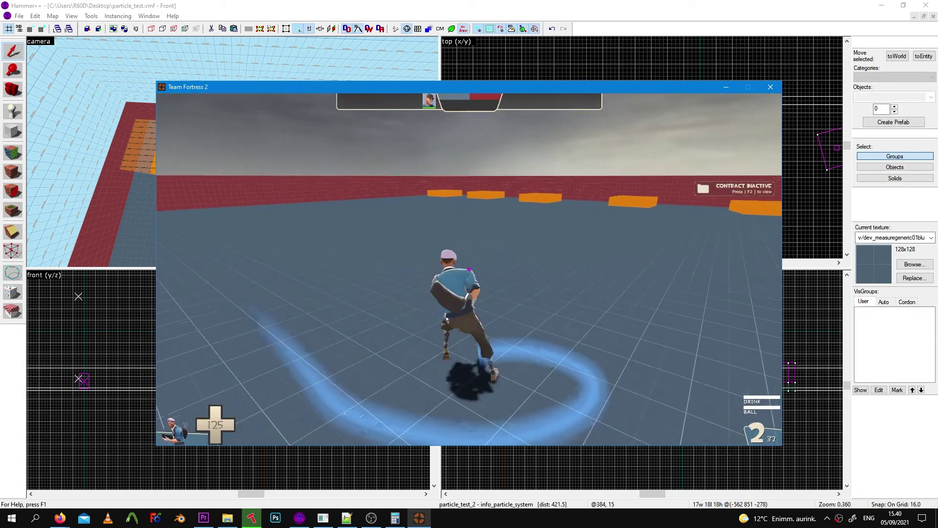
Step: Switch to Notepad++ and examine the Sprite material in pog.vmt, highlighting its $spriterendermode line
key(Escape)
click(346, 518)
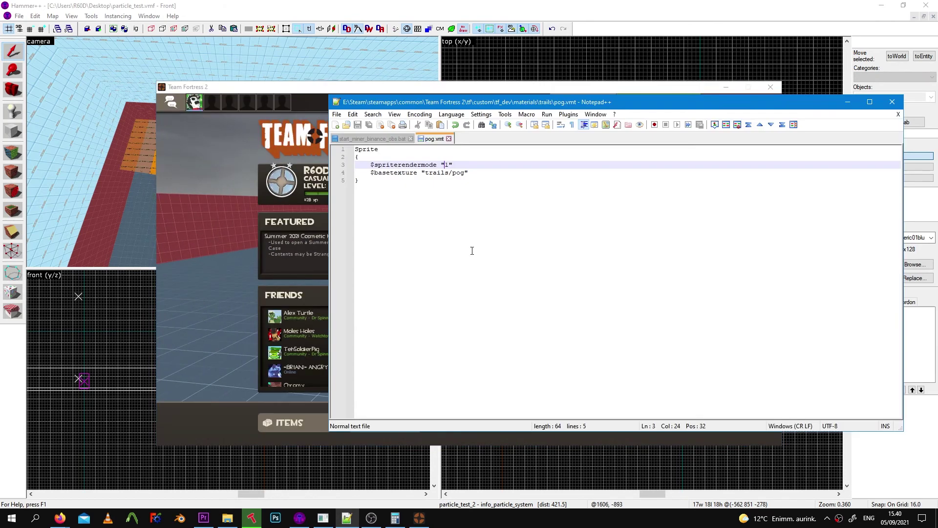
key(ctrl+a)
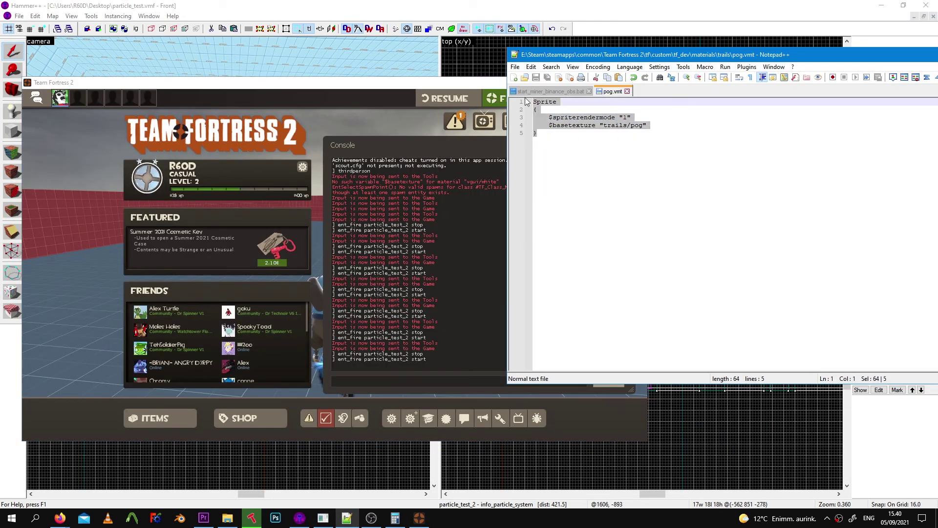
click(619, 148)
drag(633, 118, 581, 117)
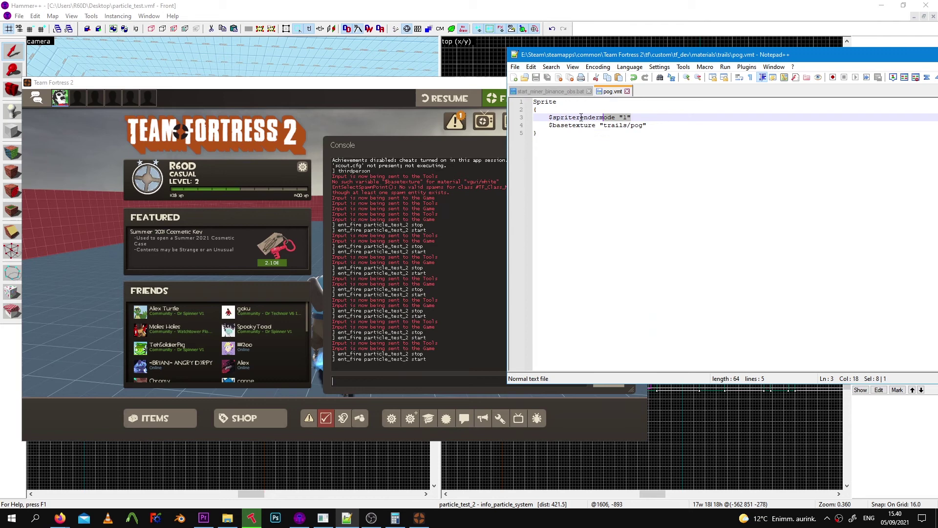